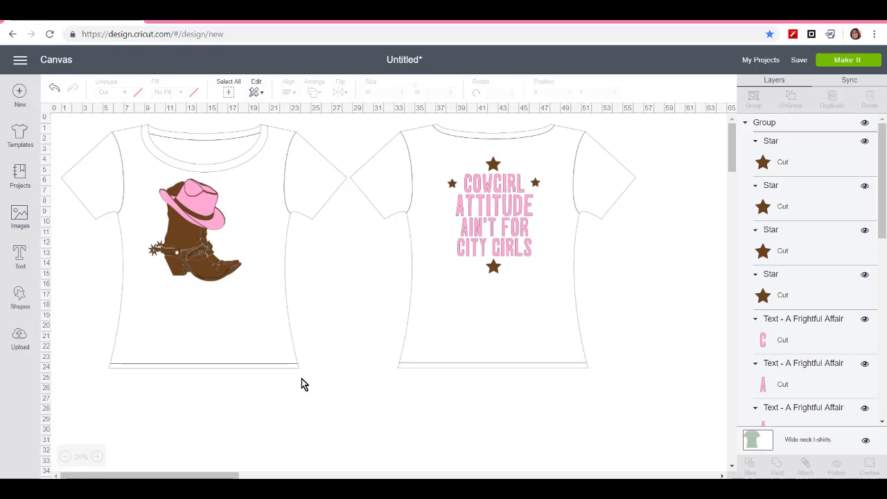
Step: Move the cowgirl text group and the boot-and-hat design off the T-shirts to the canvas's left edge
{"action": "left_click_drag", "start_coordinate": [554, 275], "coordinate": [431, 133]}
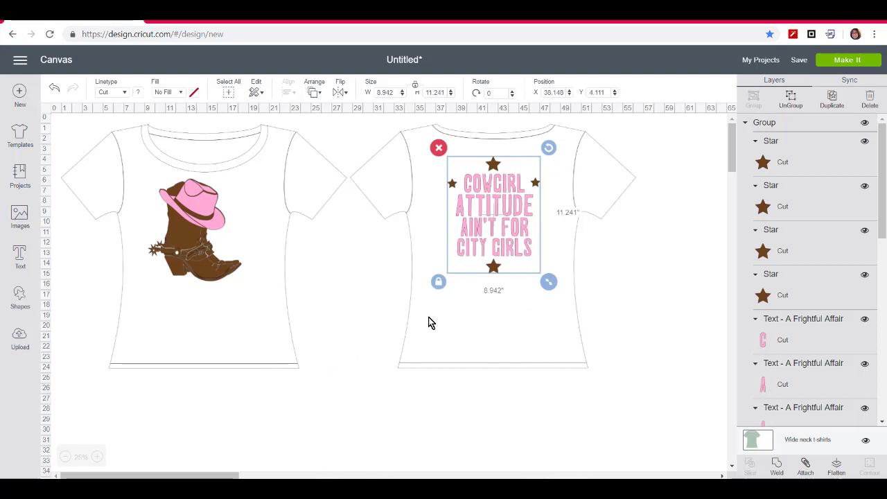
{"action": "left_click_drag", "start_coordinate": [469, 249], "coordinate": [99, 223]}
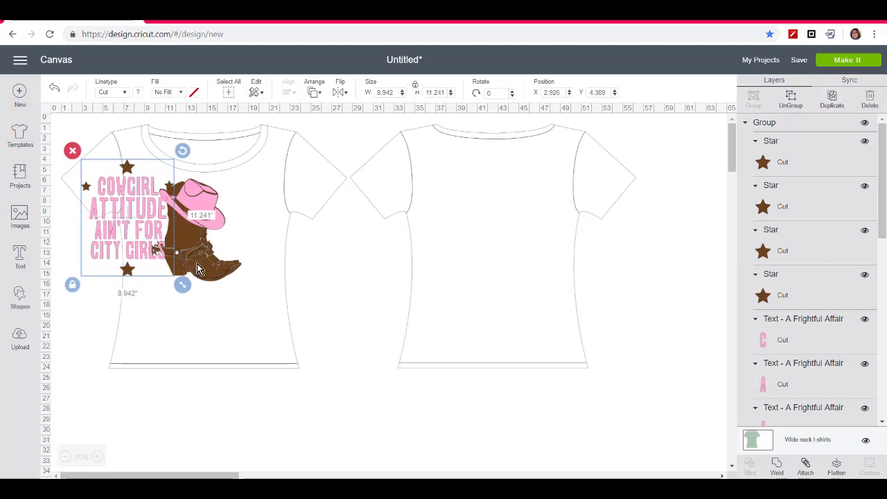
{"action": "left_click_drag", "start_coordinate": [197, 264], "coordinate": [100, 234]}
{"action": "left_click_drag", "start_coordinate": [140, 257], "coordinate": [117, 246]}
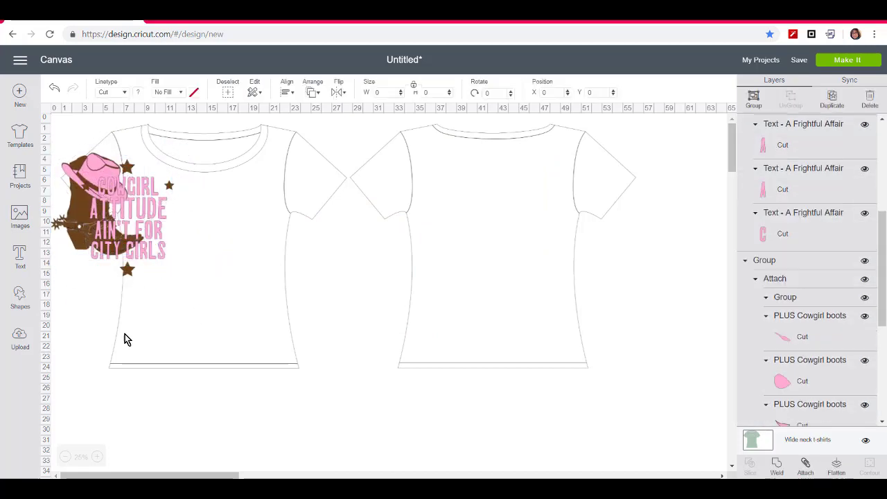
Step: Insert the recently uploaded cowgirl boot and hat image onto the canvas
{"action": "left_click", "coordinate": [162, 439]}
{"action": "left_click", "coordinate": [19, 340]}
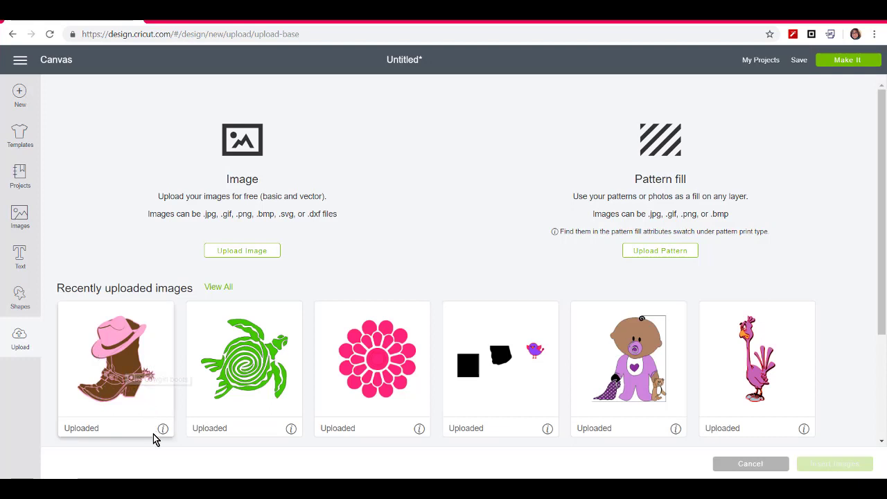
{"action": "left_click", "coordinate": [119, 381]}
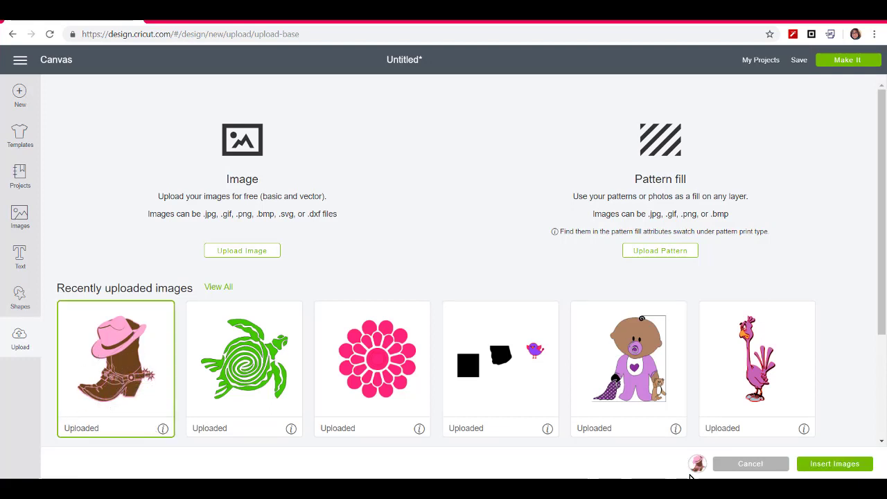
{"action": "left_click", "coordinate": [837, 463]}
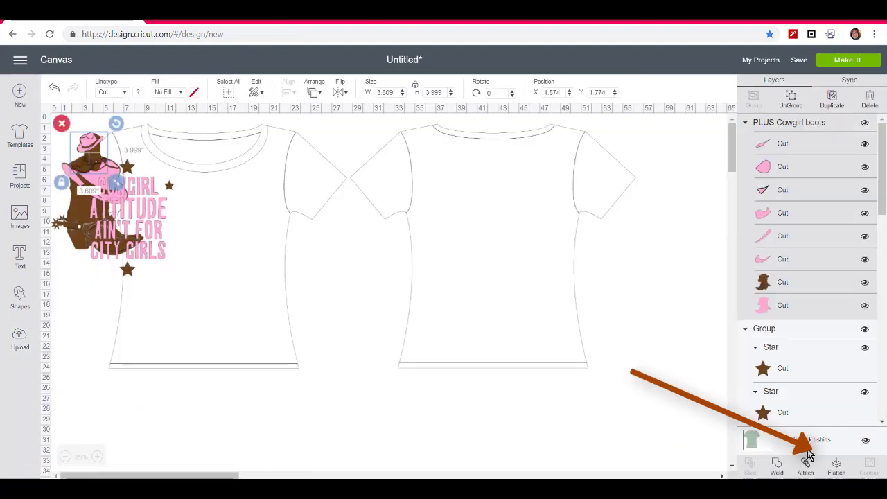
Step: Hide the T-shirt template and enlarge the inserted boot image to about 21.7 by 24 inches in the open canvas area
{"action": "left_click", "coordinate": [865, 440]}
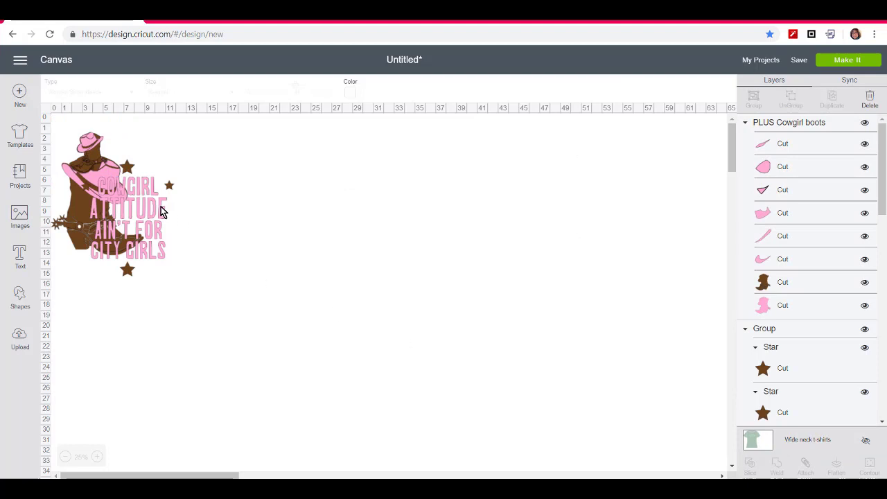
{"action": "left_click_drag", "start_coordinate": [103, 147], "coordinate": [587, 448]}
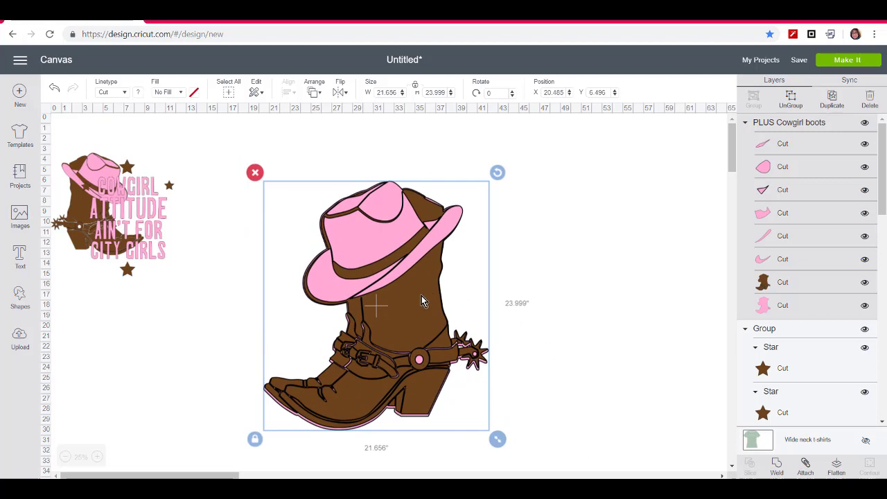
{"action": "left_click_drag", "start_coordinate": [423, 301], "coordinate": [431, 268]}
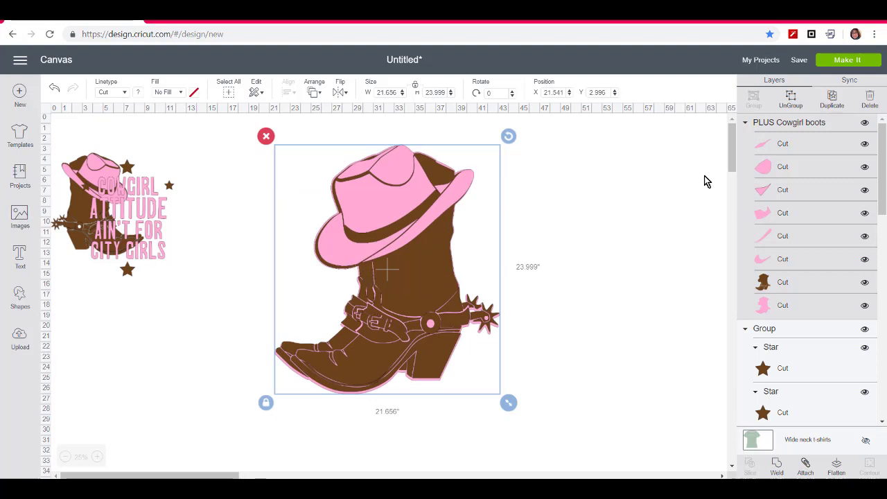
Step: Ungroup the large boot image and pull its brown boot layer off the pink background silhouette
{"action": "left_click", "coordinate": [790, 102]}
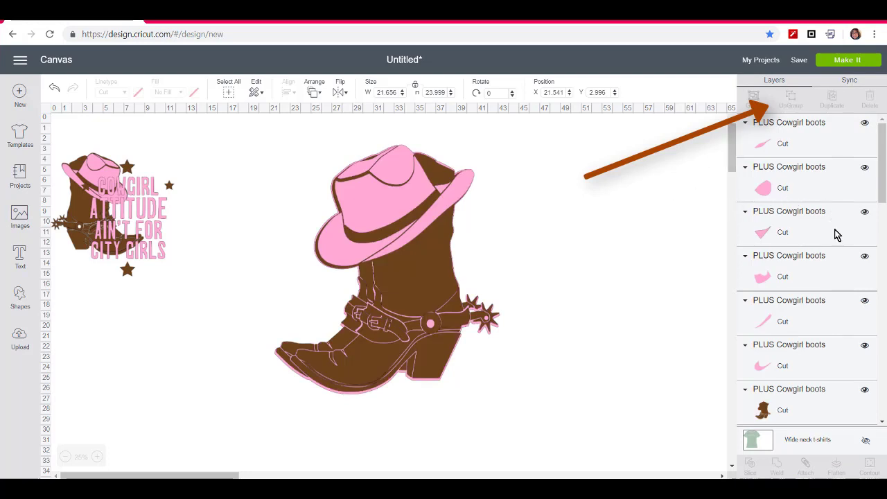
{"action": "scroll", "coordinate": [882, 179], "scroll_direction": "down", "scroll_amount": 2}
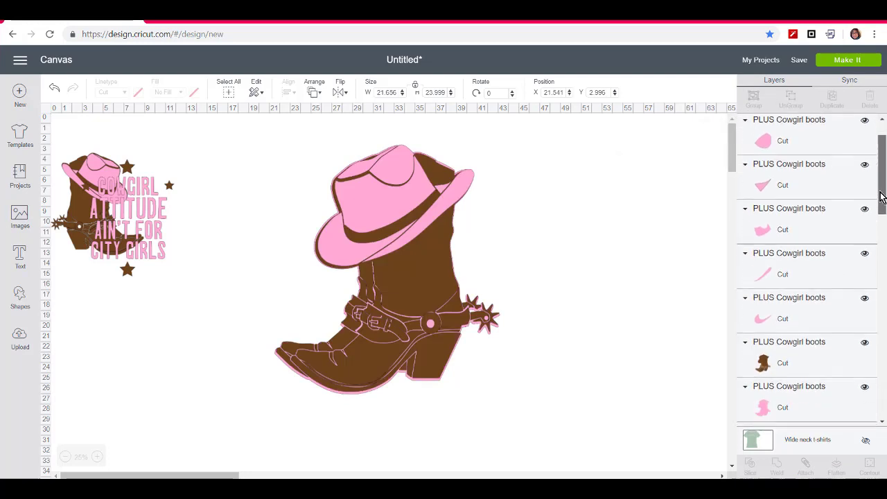
{"action": "left_click", "coordinate": [785, 368]}
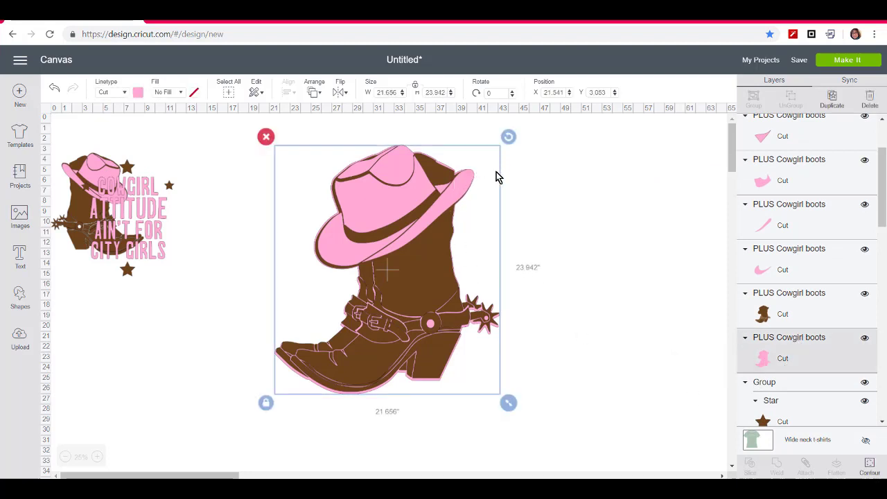
{"action": "left_click_drag", "start_coordinate": [432, 332], "coordinate": [362, 325]}
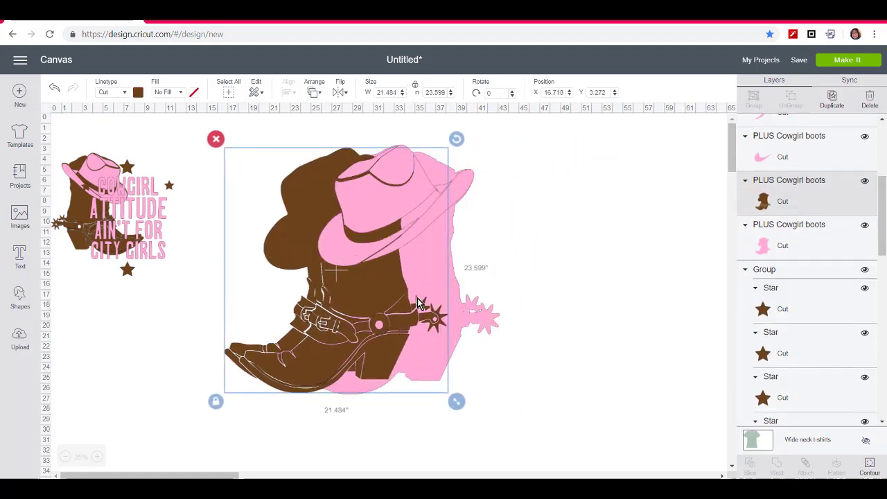
{"action": "left_click_drag", "start_coordinate": [438, 267], "coordinate": [367, 281]}
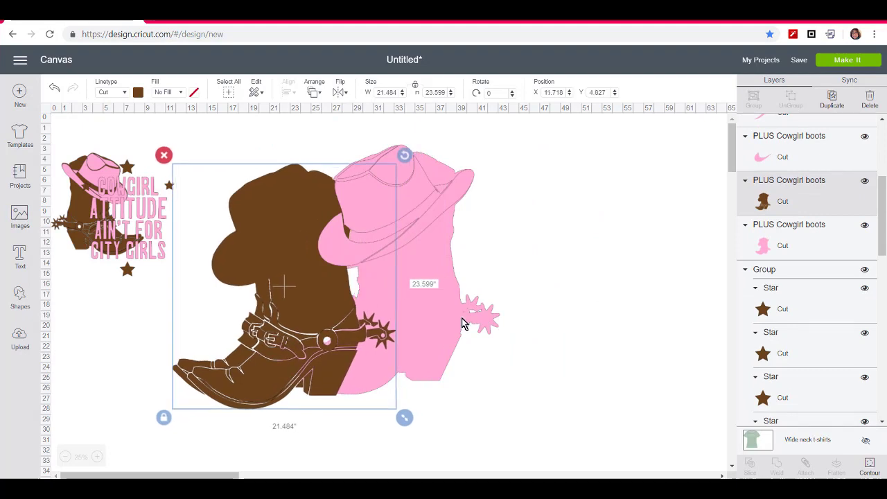
Step: Move the pink silhouette aside and hide it, with the brown boot layer placed back beneath the pink hat pieces
{"action": "left_click_drag", "start_coordinate": [460, 344], "coordinate": [664, 314]}
{"action": "left_click_drag", "start_coordinate": [246, 262], "coordinate": [364, 254]}
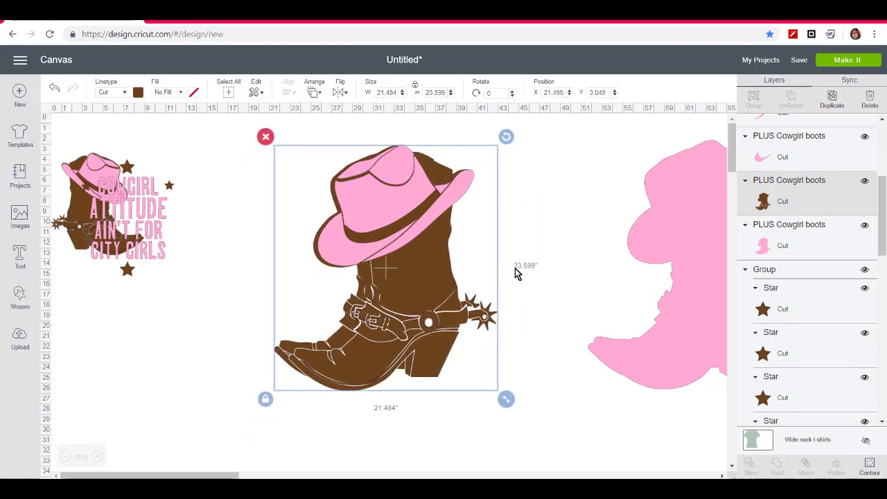
{"action": "left_click", "coordinate": [676, 223]}
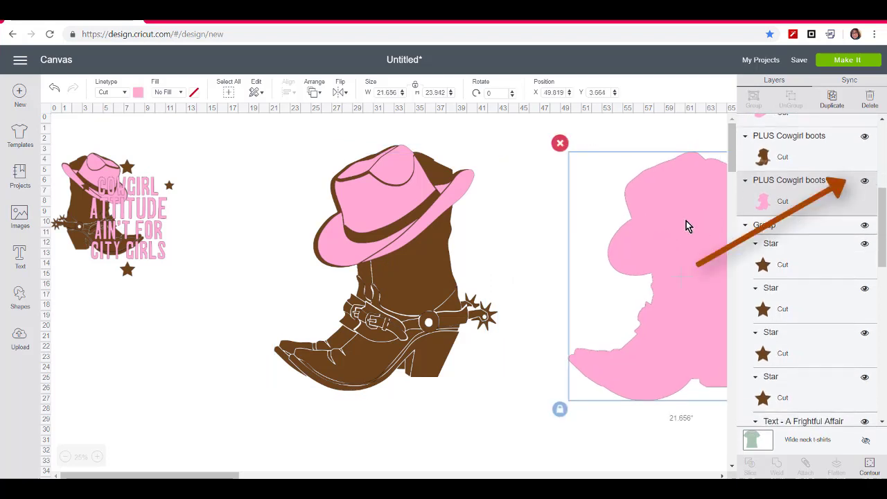
{"action": "left_click", "coordinate": [865, 182]}
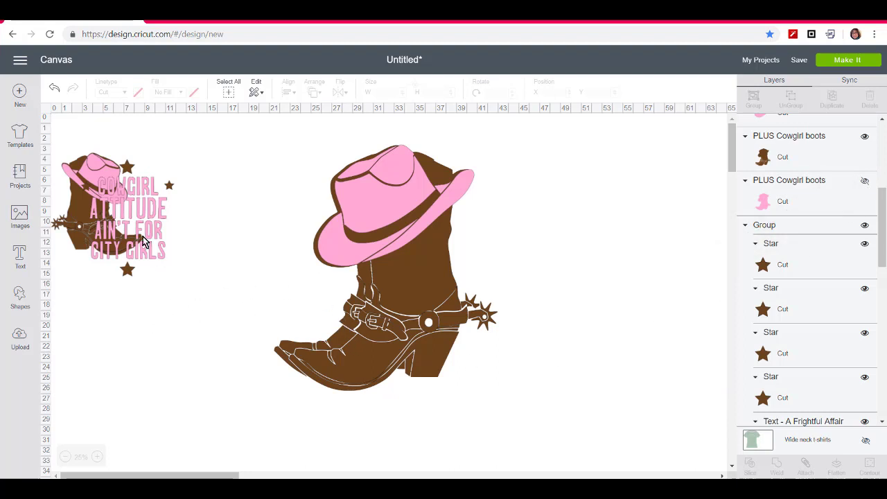
Step: Group the small boot design with the cowgirl text and hide the whole group
{"action": "left_click_drag", "start_coordinate": [212, 303], "coordinate": [47, 135]}
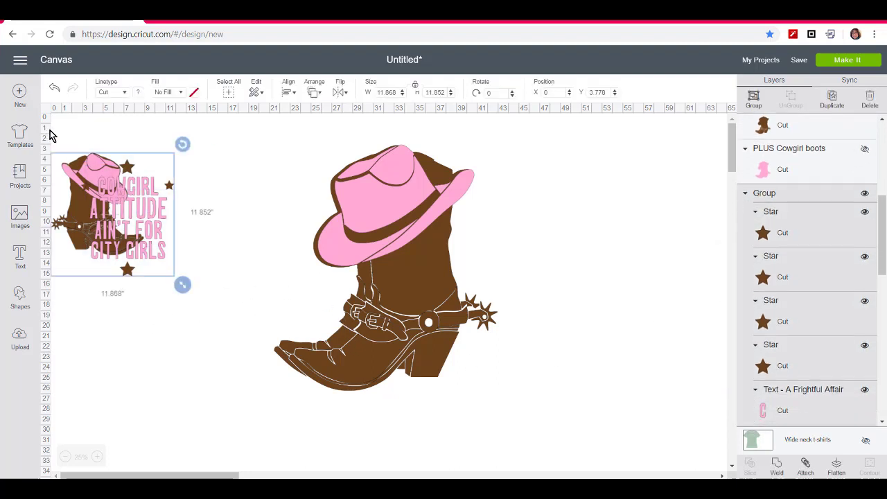
{"action": "left_click", "coordinate": [753, 100]}
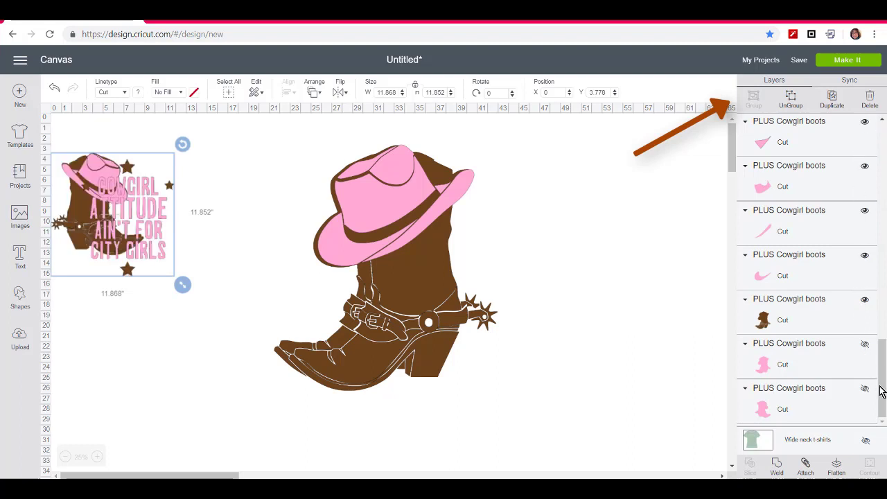
{"action": "left_click_drag", "start_coordinate": [879, 372], "coordinate": [877, 118]}
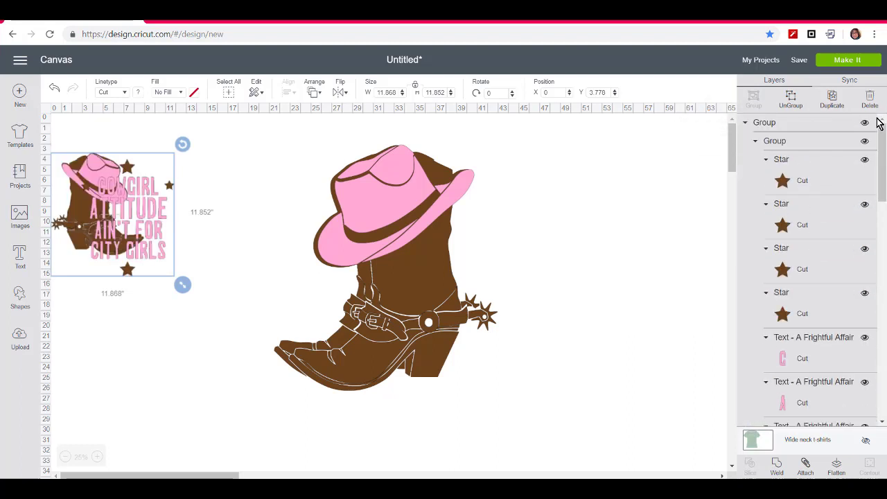
{"action": "left_click", "coordinate": [864, 124]}
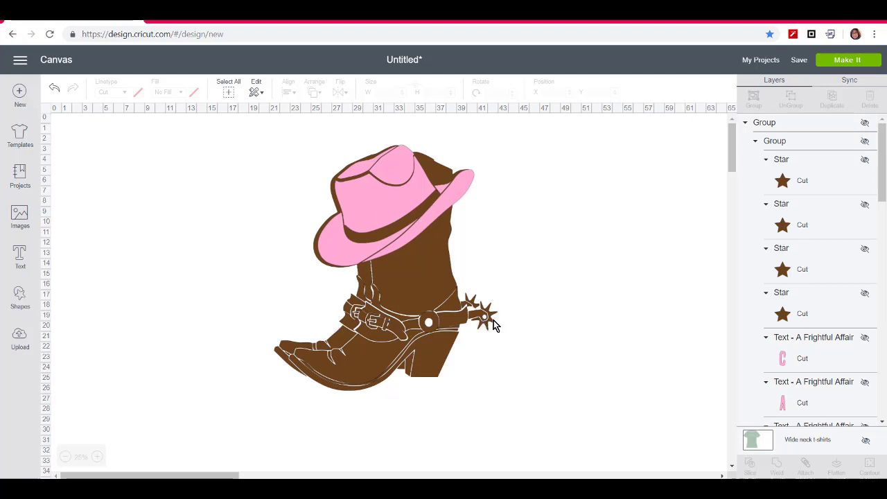
Step: Select all visible layers of the large boot and hat and scale them down to about 7.86 by 8.65 inches
{"action": "left_click", "coordinate": [830, 64]}
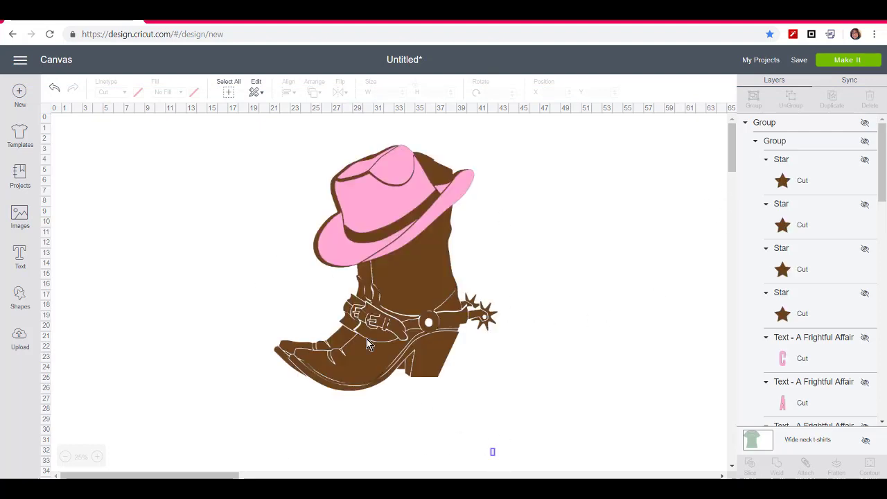
{"action": "mouse_move", "coordinate": [494, 454]}
{"action": "left_mouse_down"}
{"action": "mouse_move", "coordinate": [250, 145]}
{"action": "mouse_move", "coordinate": [254, 131]}
{"action": "left_mouse_up"}
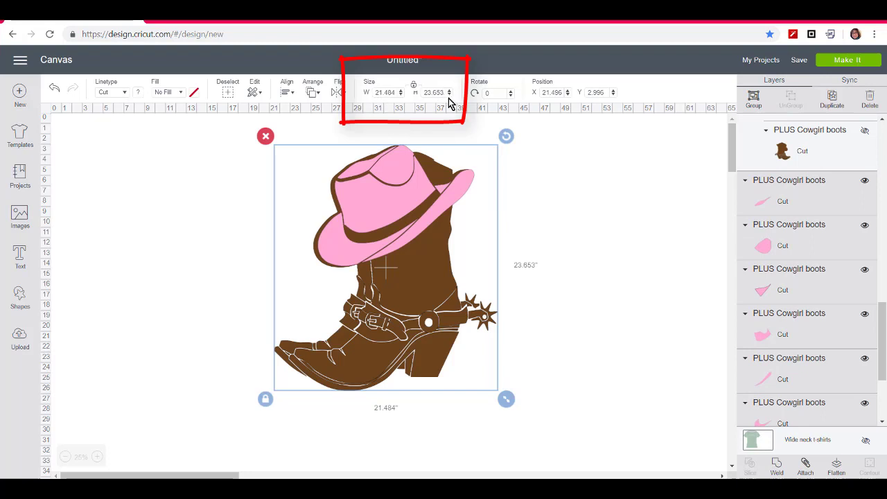
{"action": "left_click_drag", "start_coordinate": [505, 399], "coordinate": [366, 247]}
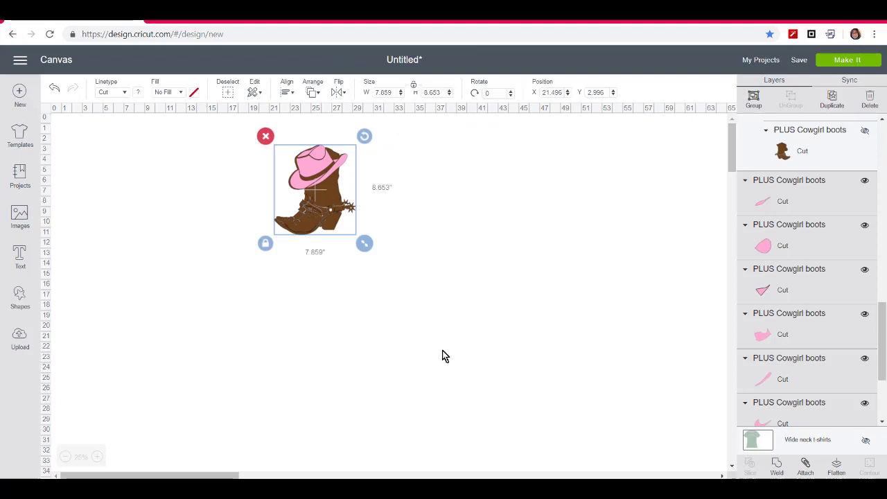
Step: Check the resized boot's details on the canvas at 100% and send the design to the mat preview
{"action": "left_click", "coordinate": [98, 456]}
{"action": "left_click", "coordinate": [97, 456]}
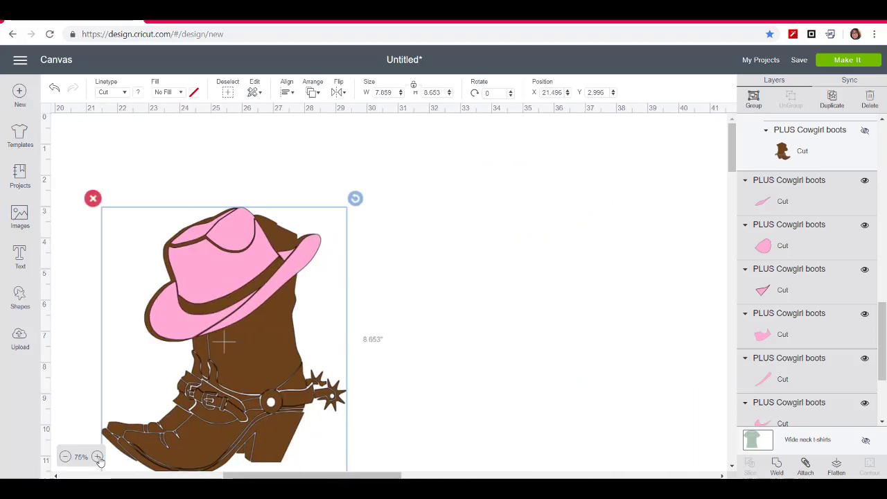
{"action": "left_click", "coordinate": [98, 457]}
{"action": "scroll", "coordinate": [733, 154], "scroll_direction": "down", "scroll_amount": 1}
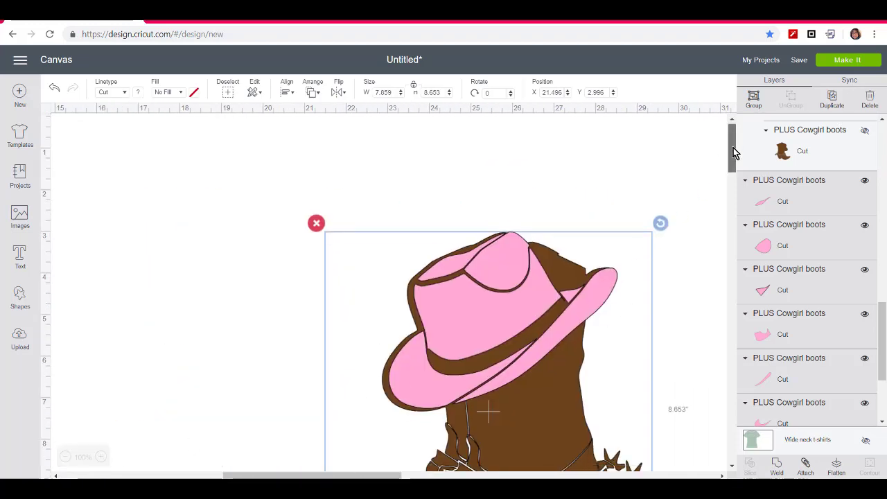
{"action": "left_click_drag", "start_coordinate": [733, 153], "coordinate": [732, 172]}
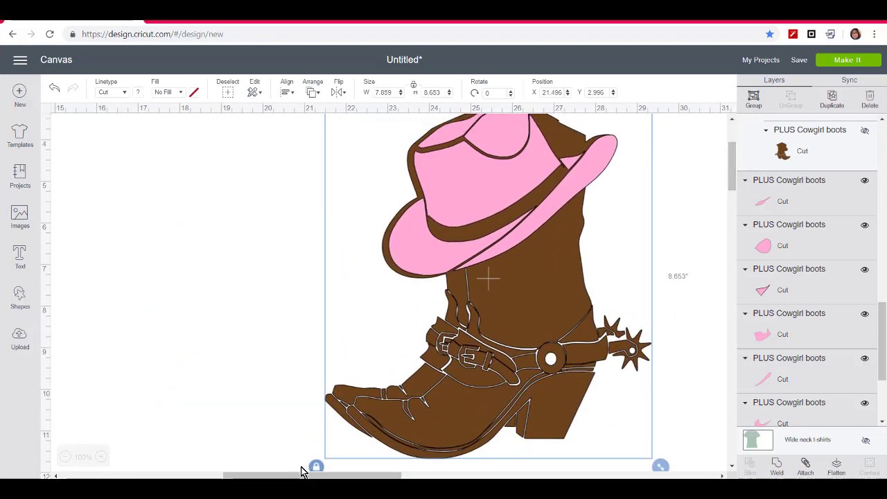
{"action": "left_click_drag", "start_coordinate": [301, 471], "coordinate": [335, 472]}
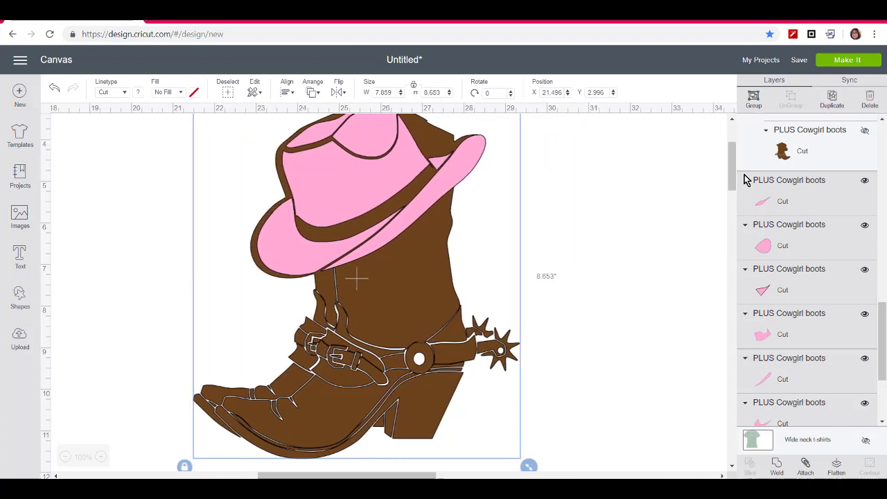
{"action": "left_click_drag", "start_coordinate": [734, 179], "coordinate": [733, 172]}
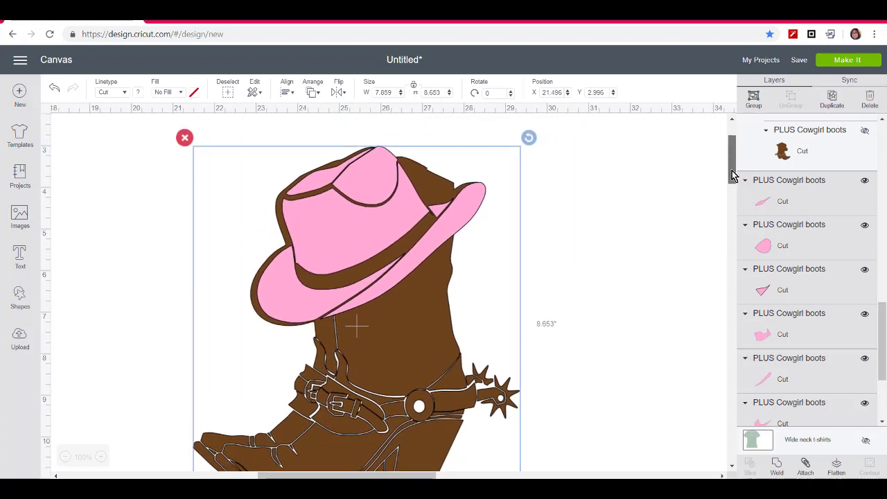
{"action": "left_click", "coordinate": [847, 59]}
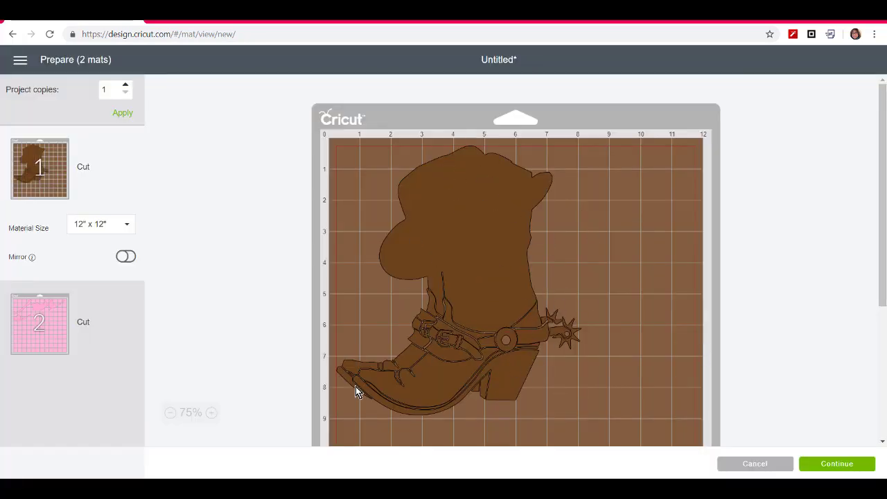
Step: Examine the fine cut lines of the brown boot on the first mat at 200%, and return to the 75% view
{"action": "left_click", "coordinate": [216, 413]}
{"action": "left_click", "coordinate": [216, 413]}
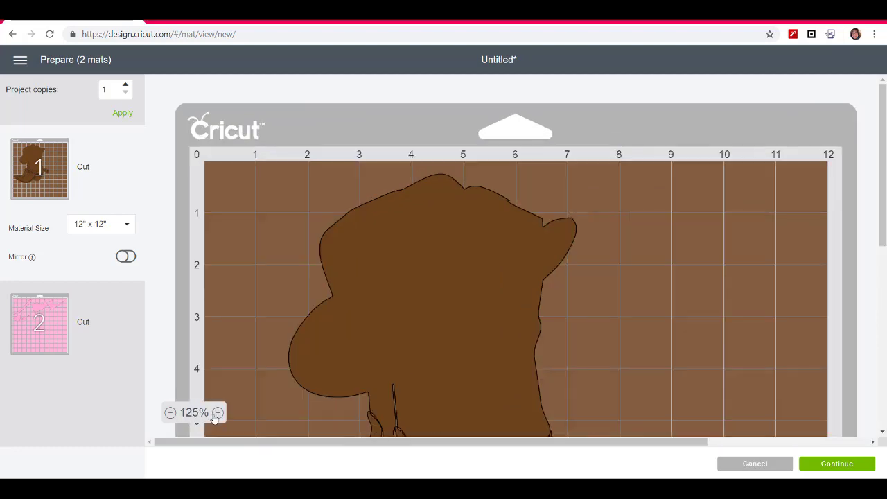
{"action": "left_click", "coordinate": [216, 413]}
{"action": "left_click", "coordinate": [216, 413]}
{"action": "left_click", "coordinate": [216, 413]}
{"action": "scroll", "coordinate": [600, 304], "scroll_direction": "down", "scroll_amount": 10}
{"action": "scroll", "coordinate": [599, 296], "scroll_direction": "up", "scroll_amount": 4}
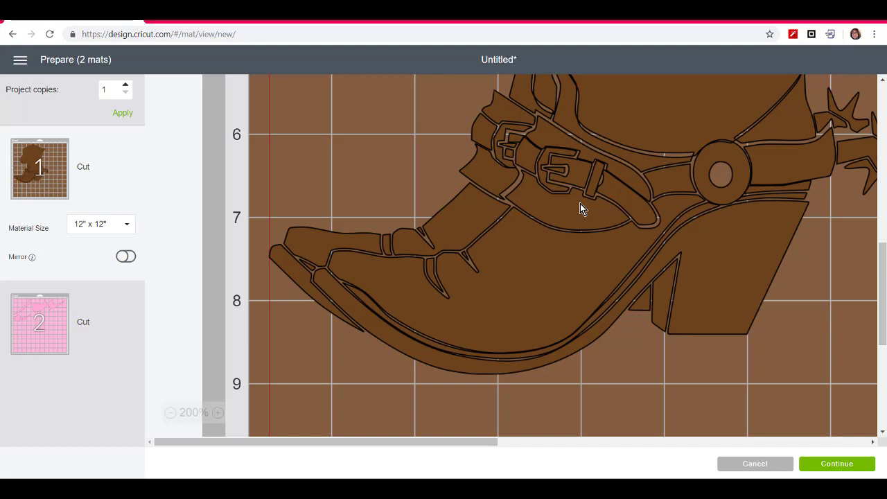
{"action": "scroll", "coordinate": [580, 203], "scroll_direction": "up", "scroll_amount": 5}
{"action": "scroll", "coordinate": [643, 240], "scroll_direction": "up", "scroll_amount": 4}
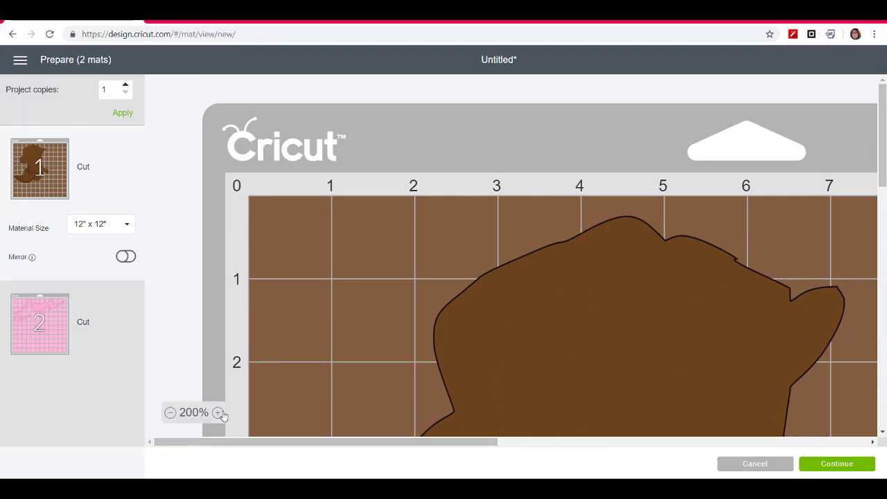
{"action": "left_click", "coordinate": [169, 413]}
{"action": "left_click", "coordinate": [170, 413]}
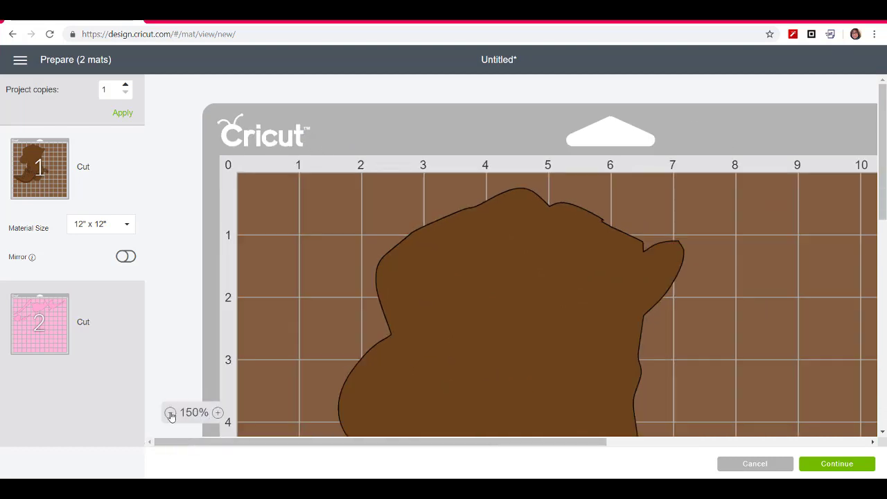
{"action": "left_click", "coordinate": [169, 413]}
{"action": "left_click", "coordinate": [170, 413]}
{"action": "left_click", "coordinate": [170, 413]}
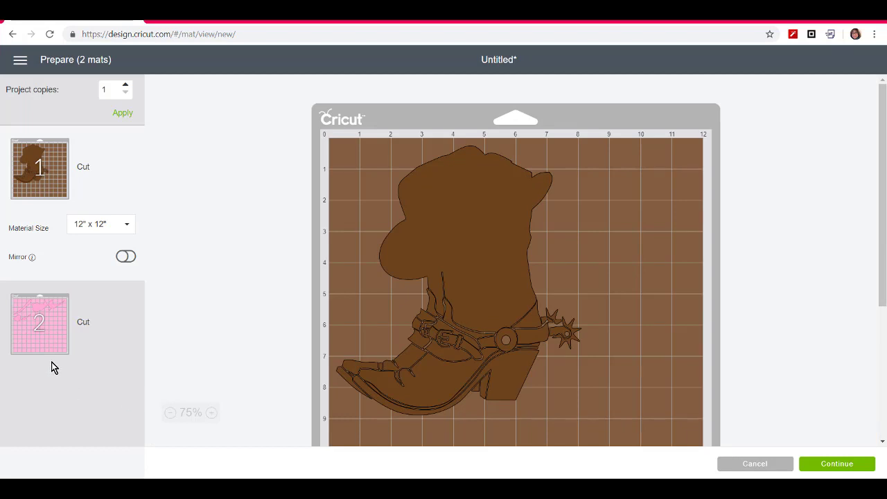
Step: Move the brown boot away from the hat and attach all the pink hat pieces to each other
{"action": "left_click", "coordinate": [58, 339]}
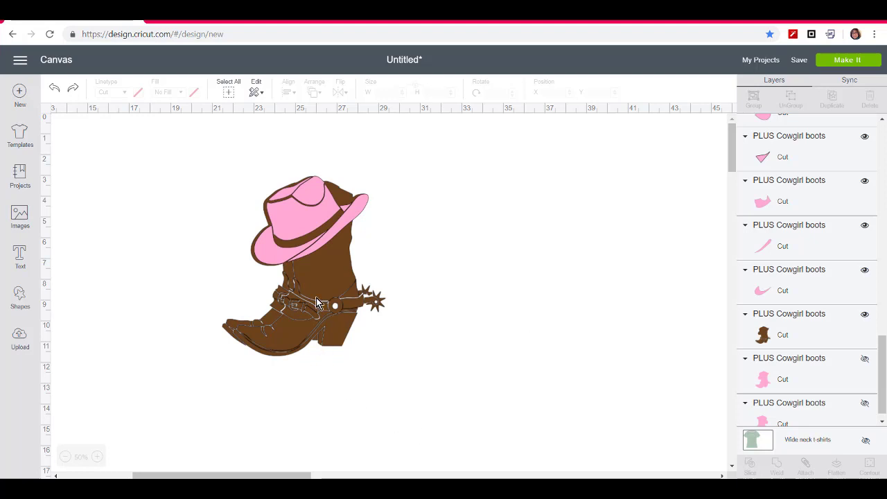
{"action": "left_click_drag", "start_coordinate": [316, 303], "coordinate": [613, 275]}
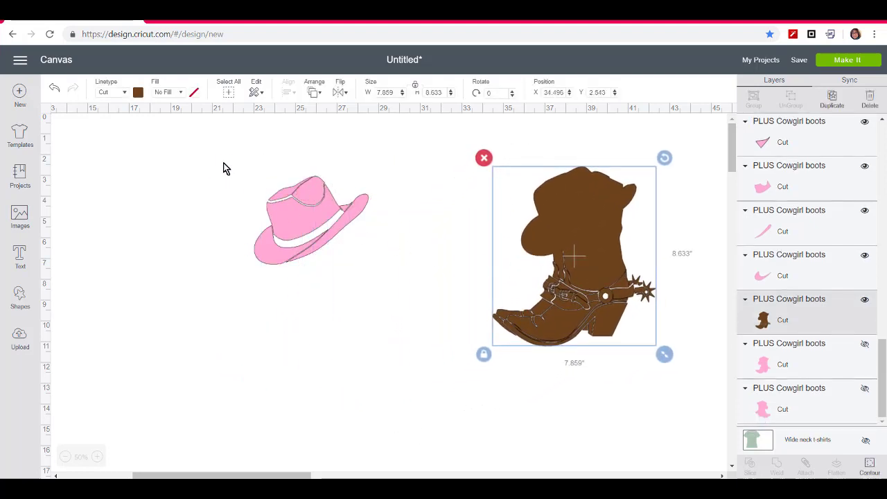
{"action": "left_click_drag", "start_coordinate": [219, 157], "coordinate": [412, 279]}
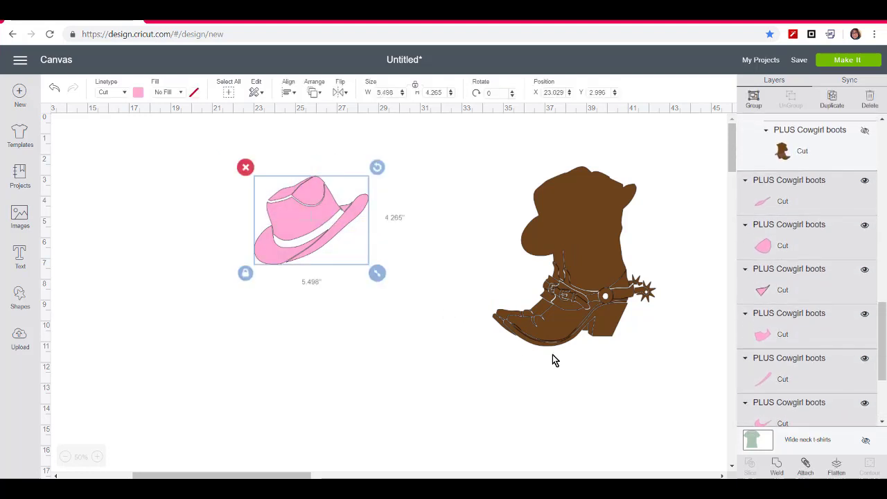
{"action": "left_click", "coordinate": [805, 469]}
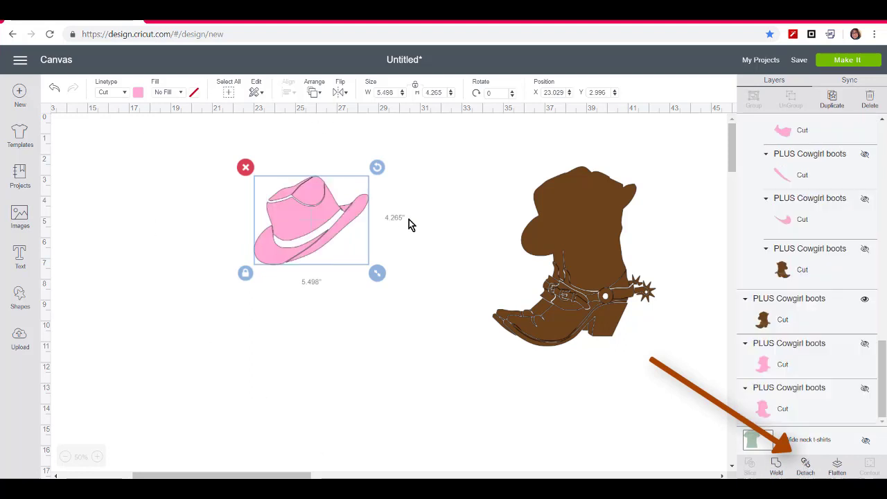
Step: Move the brown boot nearer the hat and check the attached hat's layout on the second mat preview
{"action": "left_click_drag", "start_coordinate": [570, 345], "coordinate": [478, 385]}
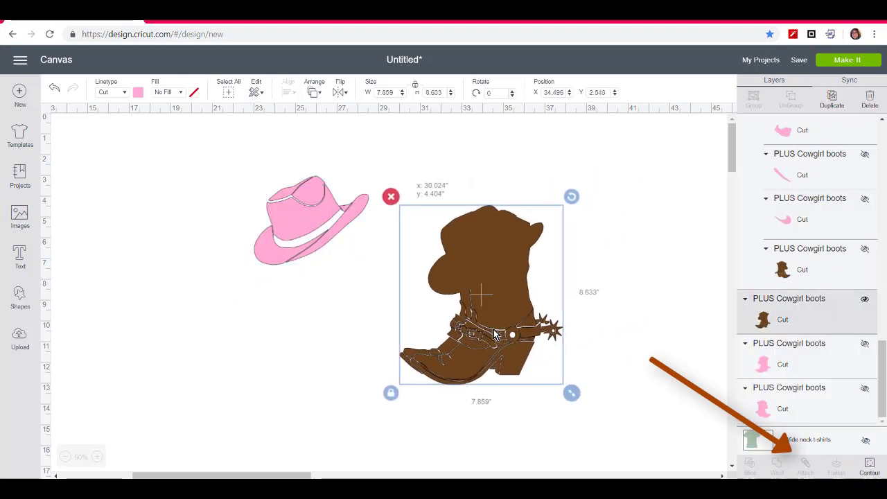
{"action": "left_click", "coordinate": [846, 61]}
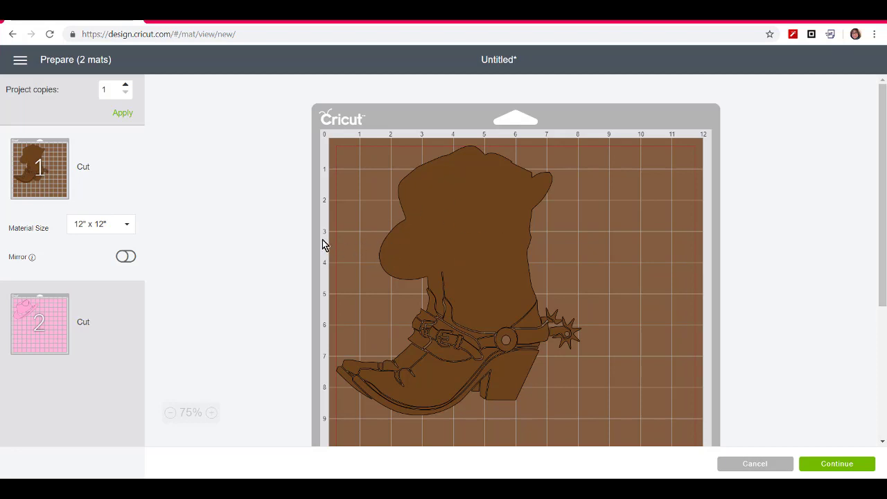
{"action": "left_click", "coordinate": [52, 333]}
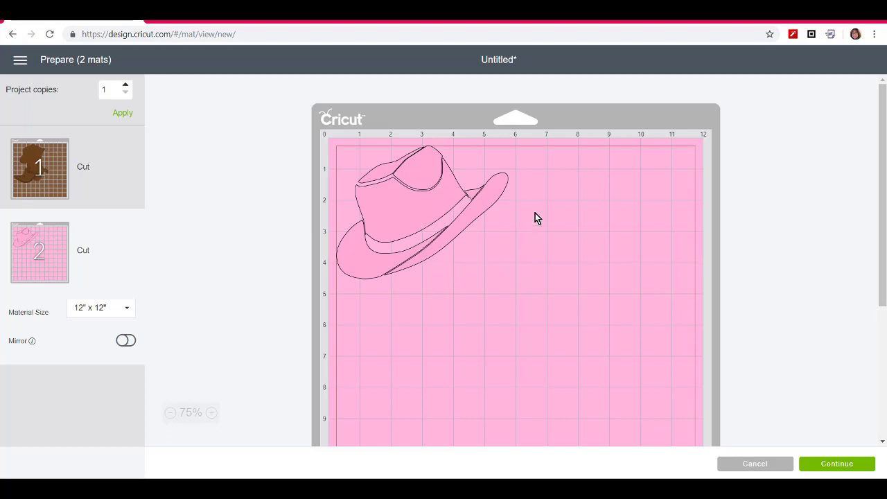
{"action": "left_click", "coordinate": [755, 464]}
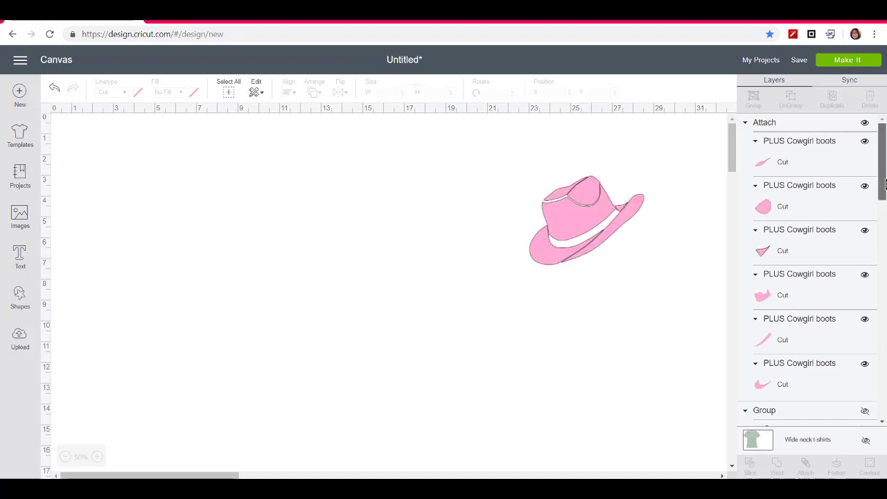
Step: Unhide the four pink cowgirl text lines and move the text block to about X 1.28, Y 1.23 inches
{"action": "scroll", "coordinate": [885, 179], "scroll_direction": "down", "scroll_amount": 5}
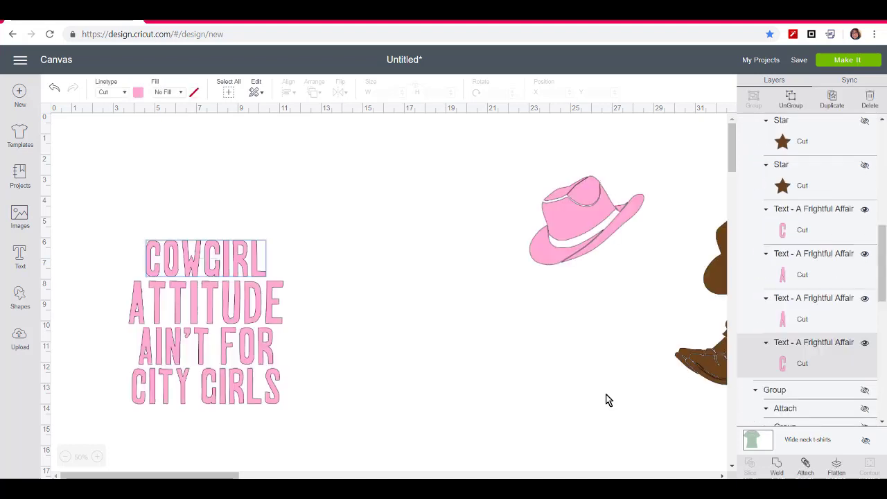
{"action": "left_click", "coordinate": [420, 414]}
{"action": "left_click_drag", "start_coordinate": [315, 404], "coordinate": [118, 212]}
{"action": "left_click", "coordinate": [219, 294]}
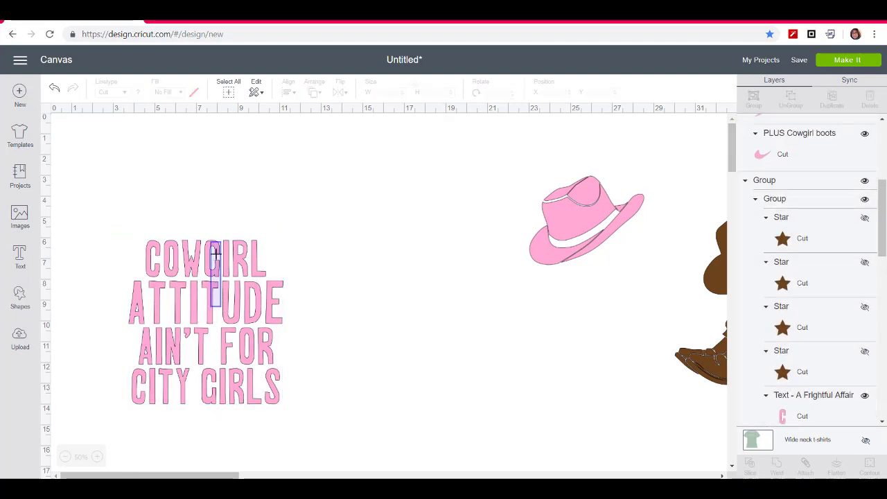
{"action": "left_click", "coordinate": [219, 295]}
{"action": "left_click_drag", "start_coordinate": [254, 321], "coordinate": [200, 218]}
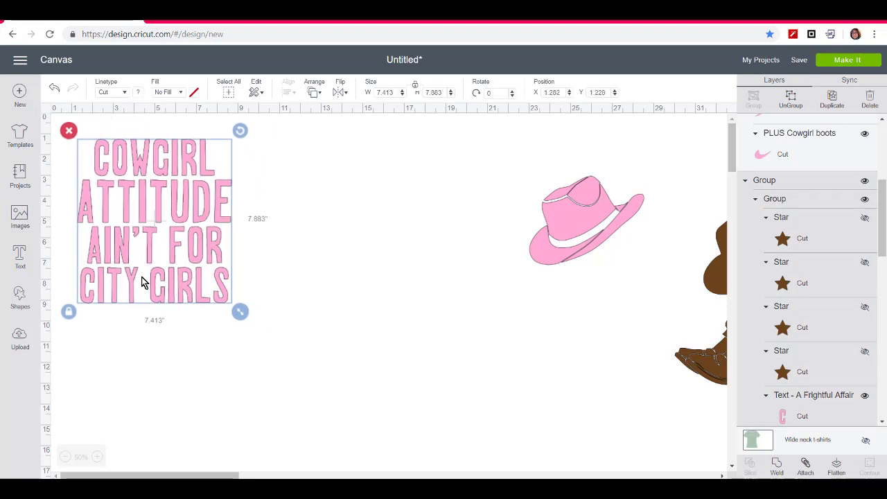
Step: Add a new text object in A Frightful Affair reading COWGIRL / ATTITUDE / AIN'T FOR / CITY GIRLS on four lines
{"action": "left_click", "coordinate": [19, 255]}
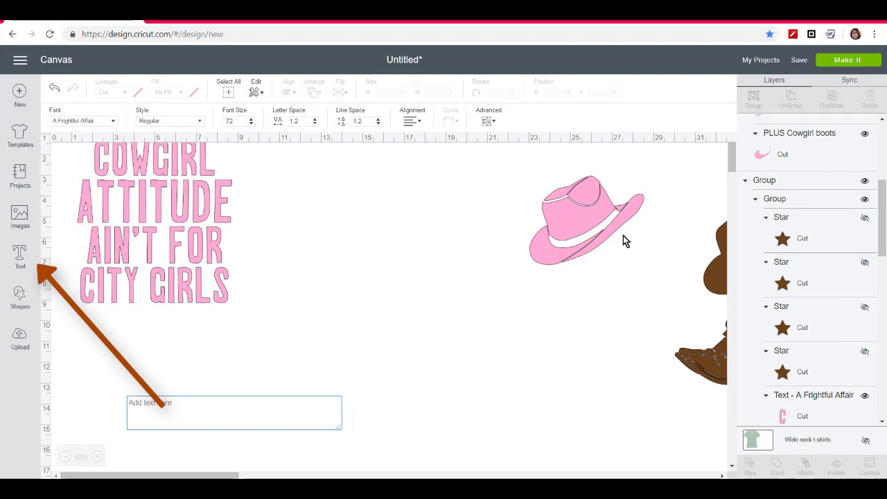
{"action": "type", "text": "COWGIR"}
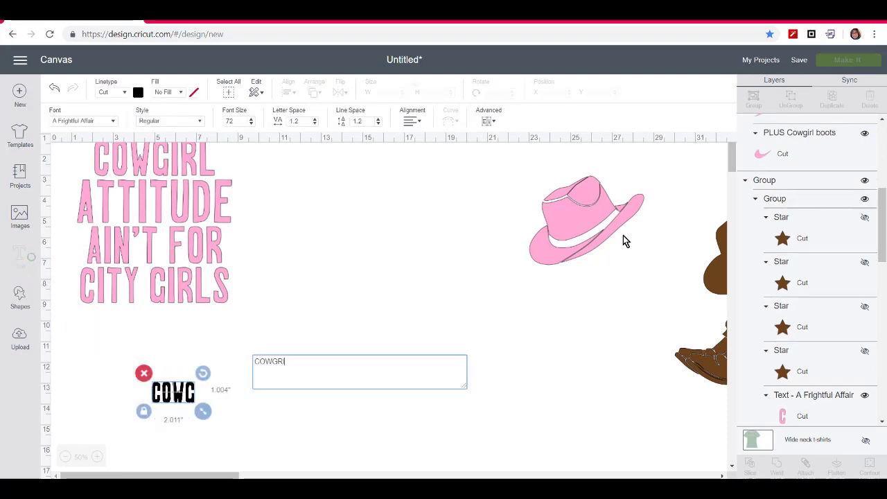
{"action": "type", "text": "L"}
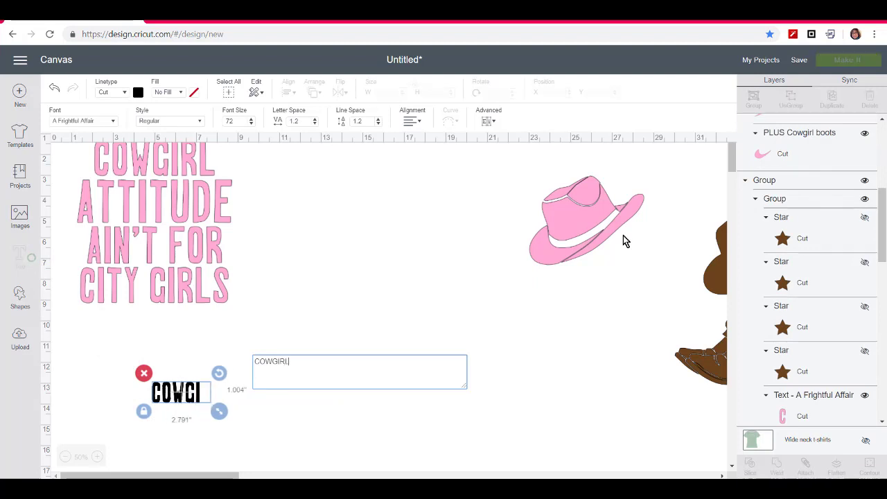
{"action": "key", "text": "Return"}
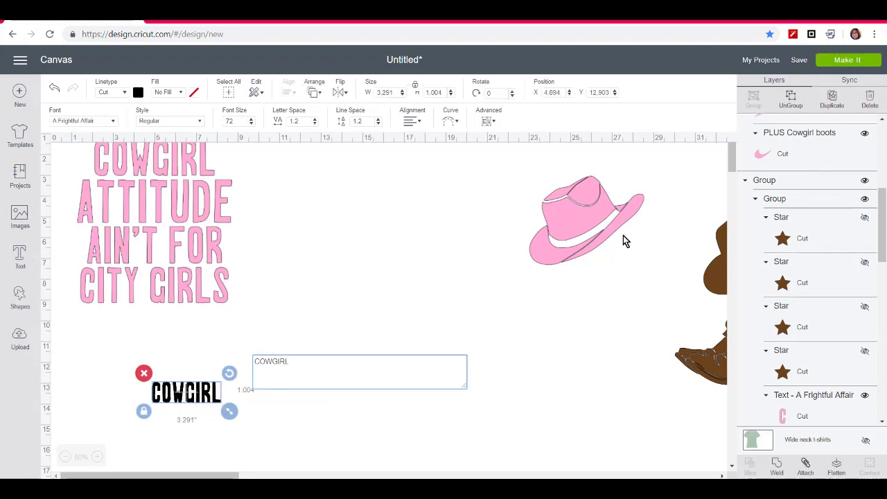
{"action": "type", "text": "ATTITUD"}
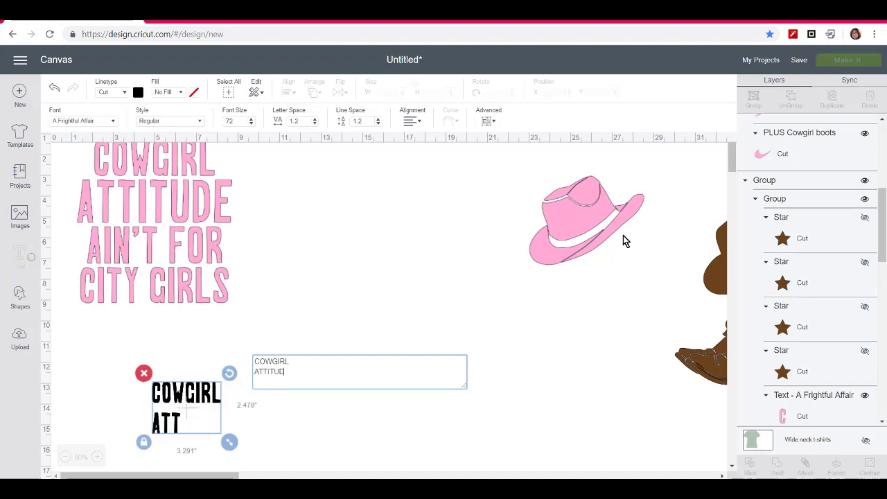
{"action": "type", "text": "E"}
{"action": "key", "text": "Return"}
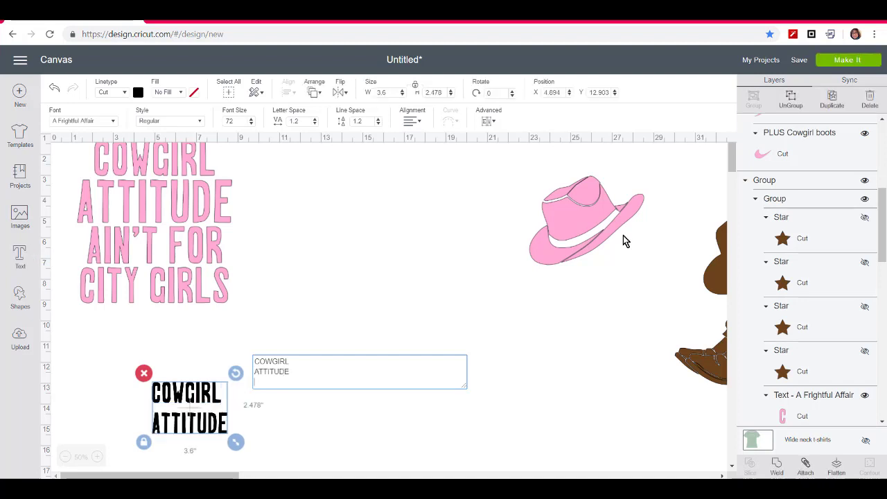
{"action": "type", "text": "AIN"}
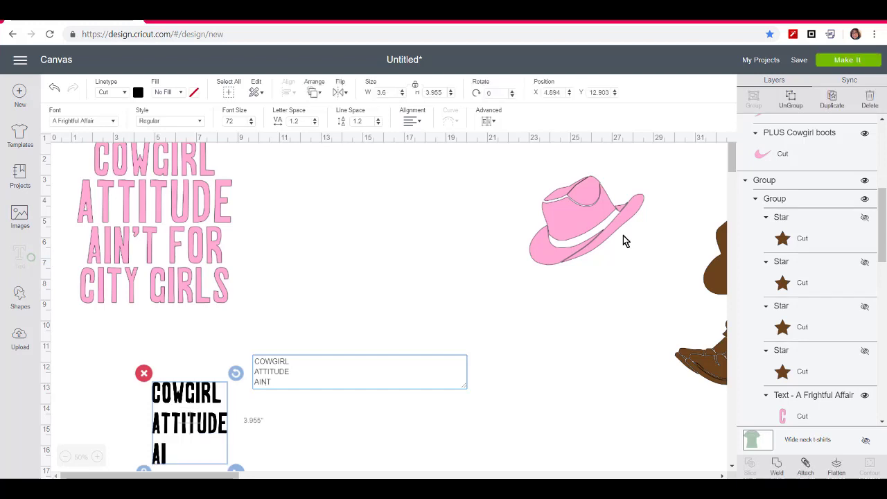
{"action": "type", "text": "'T FOR"}
{"action": "key", "text": "Return"}
{"action": "type", "text": "CI"}
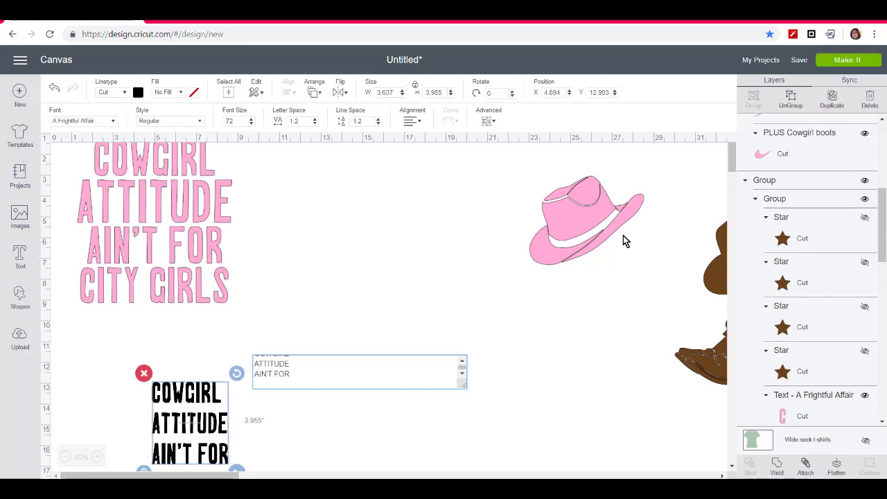
{"action": "type", "text": "TY GIR"}
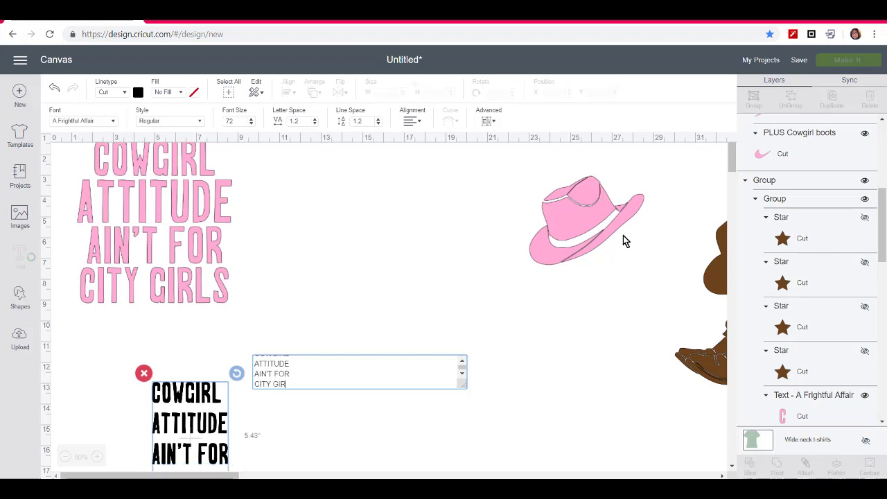
{"action": "type", "text": "LS"}
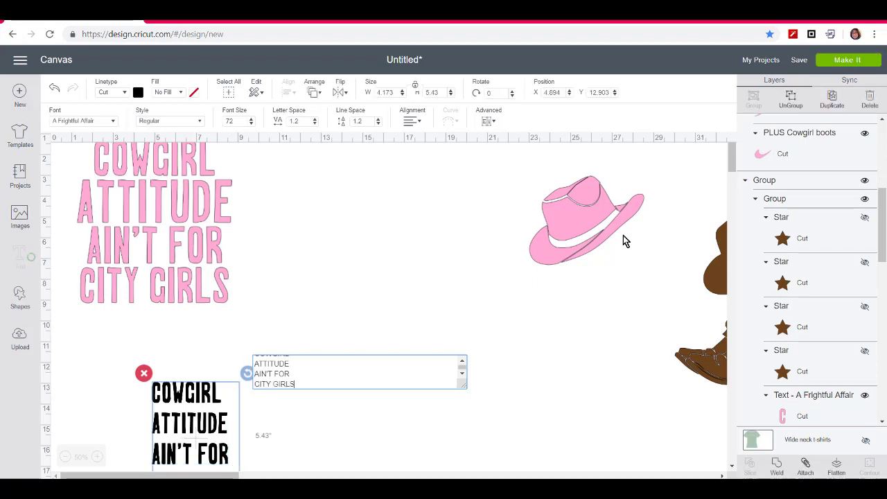
{"action": "left_click", "coordinate": [566, 370]}
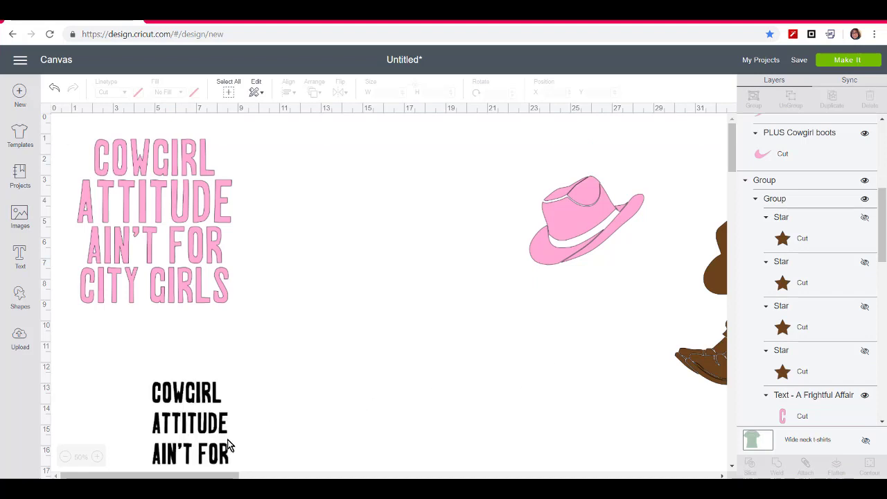
Step: Place the new black text beside the pink text and enlarge it to about 9.28 by 12.07 inches
{"action": "left_click_drag", "start_coordinate": [204, 430], "coordinate": [359, 233]}
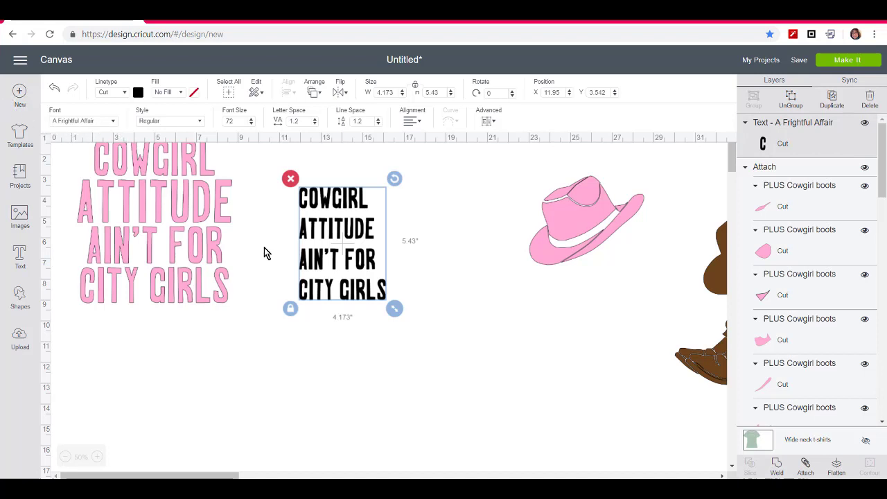
{"action": "left_click_drag", "start_coordinate": [394, 308], "coordinate": [507, 442]}
{"action": "left_click_drag", "start_coordinate": [416, 355], "coordinate": [380, 336]}
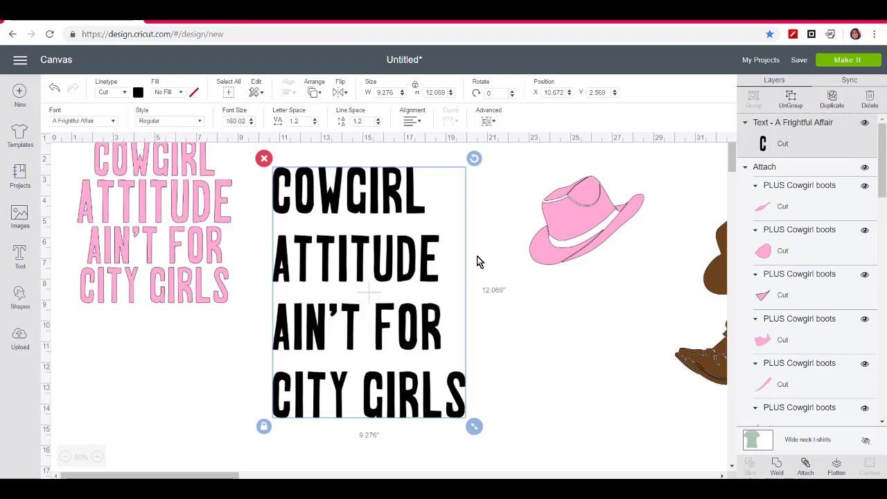
Step: Ungroup the black text to lines so that each of its four lines can be moved separately
{"action": "right_click", "coordinate": [371, 217]}
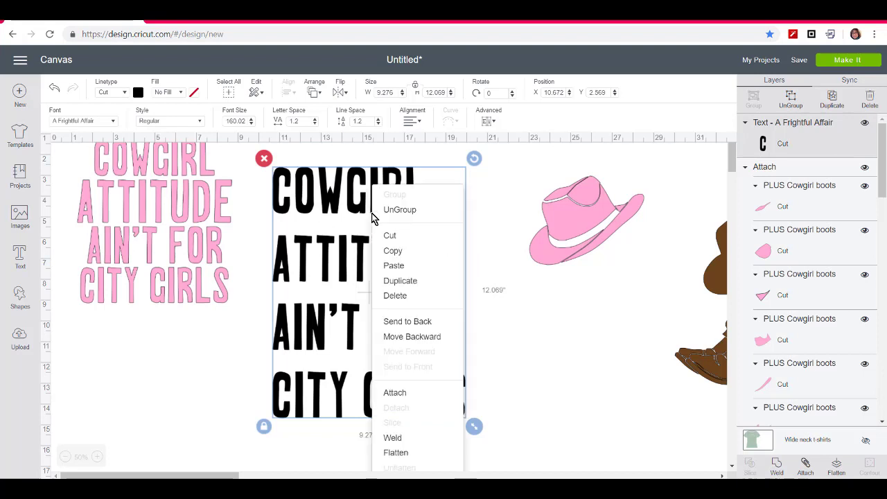
{"action": "left_click", "coordinate": [492, 168]}
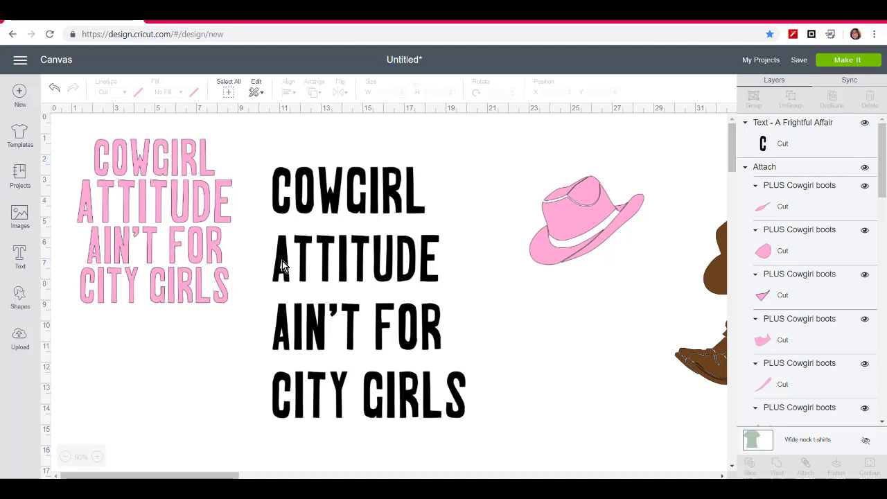
{"action": "left_click", "coordinate": [379, 201]}
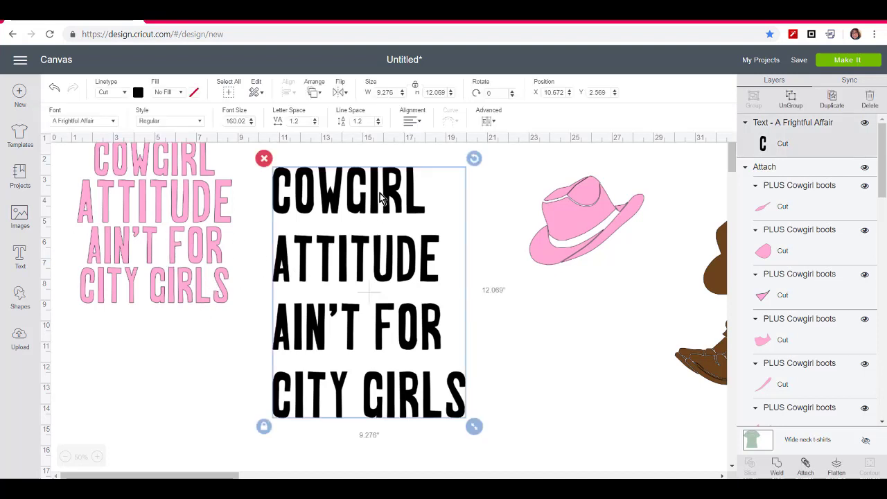
{"action": "left_click", "coordinate": [493, 122]}
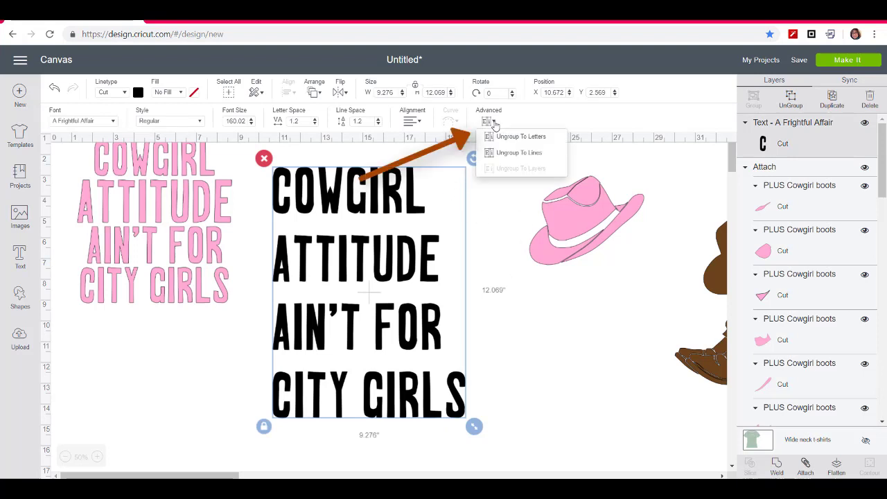
{"action": "left_click", "coordinate": [511, 154]}
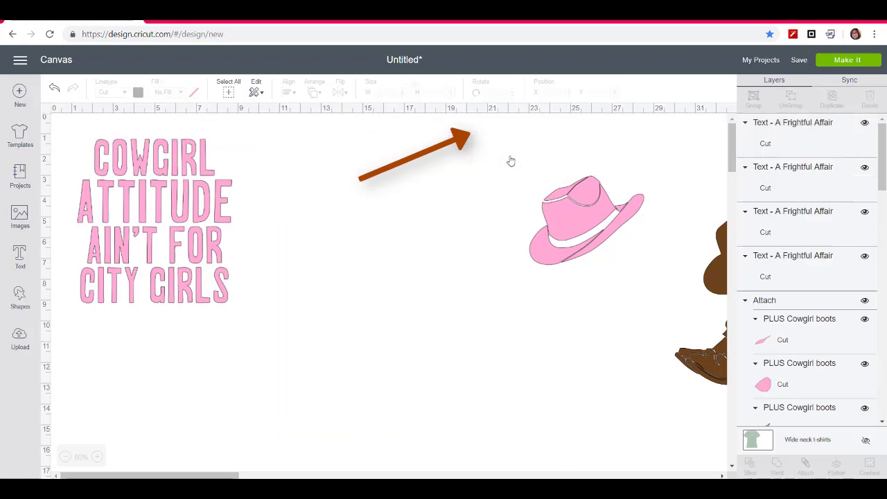
Step: Move the ATTITUDE, AIN'T FOR and CITY GIRLS lines up to stack closely and roughly centred under COWGIRL
{"action": "left_click", "coordinate": [397, 272]}
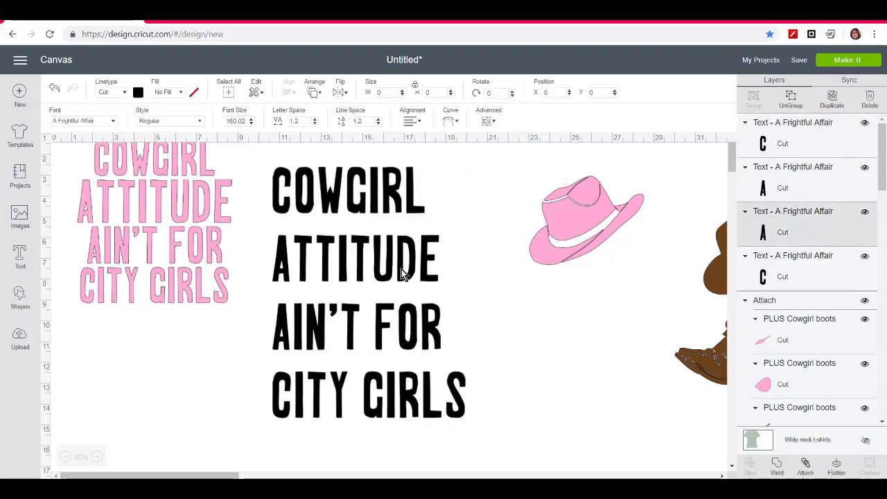
{"action": "left_click_drag", "start_coordinate": [404, 273], "coordinate": [391, 256]}
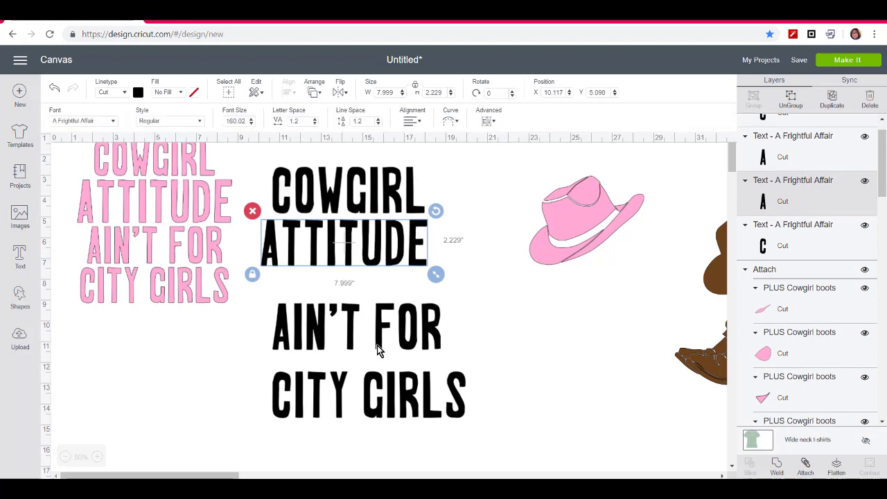
{"action": "left_click_drag", "start_coordinate": [378, 348], "coordinate": [369, 320]}
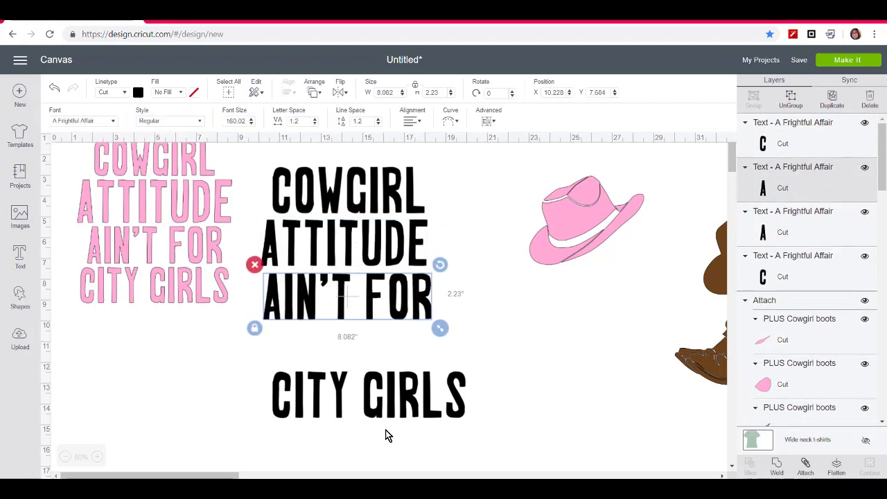
{"action": "left_click_drag", "start_coordinate": [377, 395], "coordinate": [357, 370]}
Step: Delete the old pink text group and nudge the CITY GIRLS line slightly left to centre it under the other lines
{"action": "left_click", "coordinate": [200, 289]}
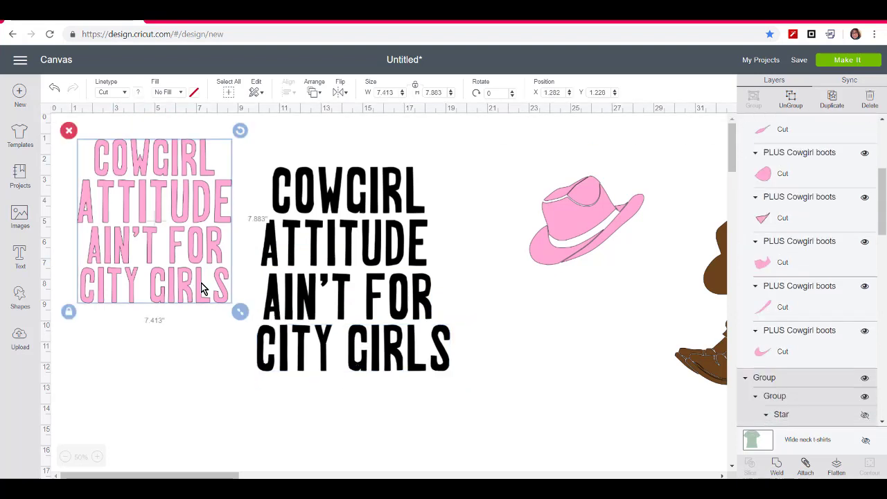
{"action": "key", "text": "Delete"}
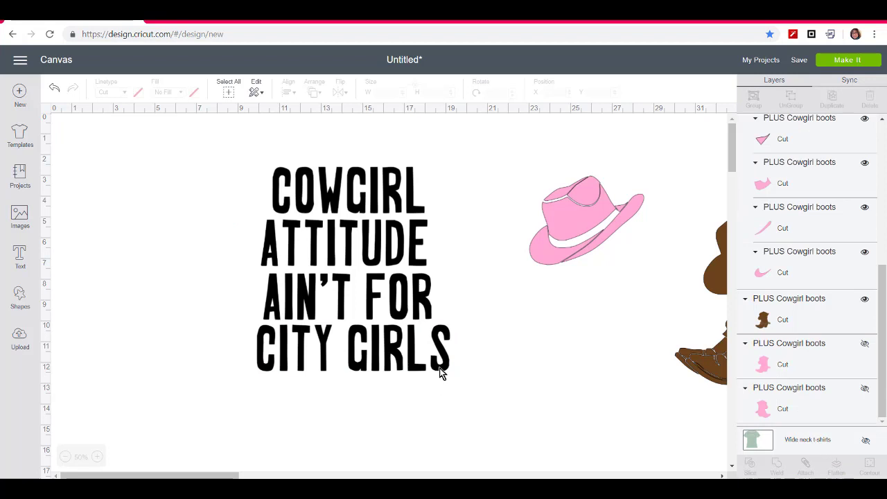
{"action": "left_click_drag", "start_coordinate": [435, 371], "coordinate": [429, 367]}
{"action": "left_click", "coordinate": [460, 395]}
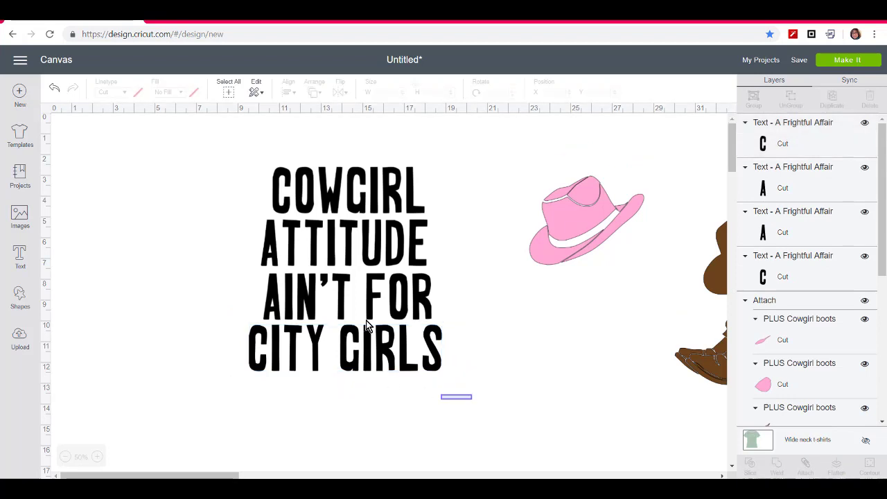
Step: Select the four slogan text lines together and centre them horizontally on one another
{"action": "left_click_drag", "start_coordinate": [366, 326], "coordinate": [240, 138]}
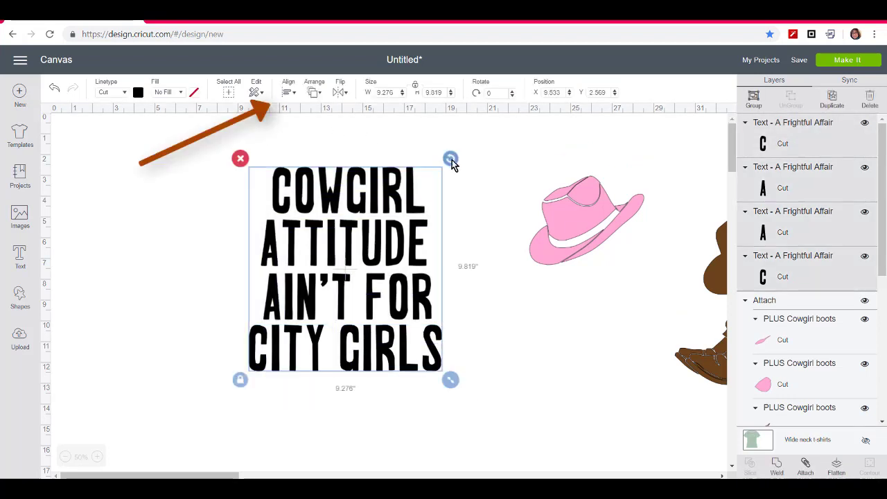
{"action": "left_click", "coordinate": [289, 93]}
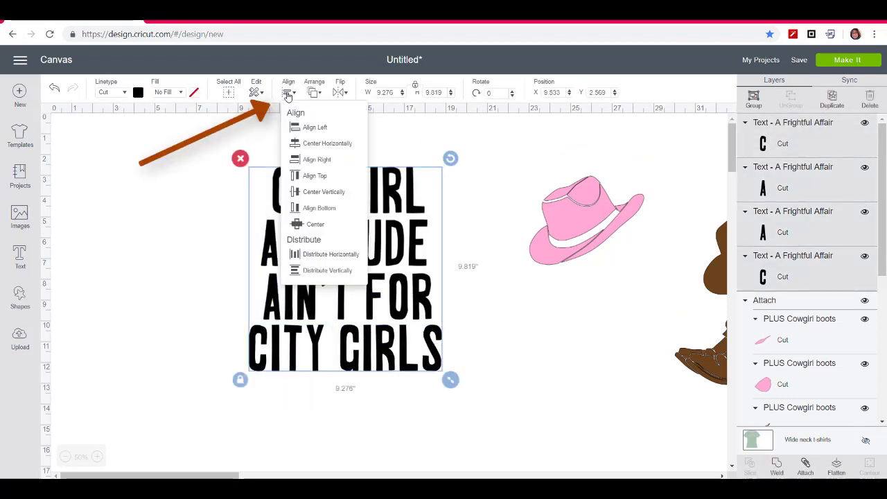
{"action": "left_click", "coordinate": [361, 146]}
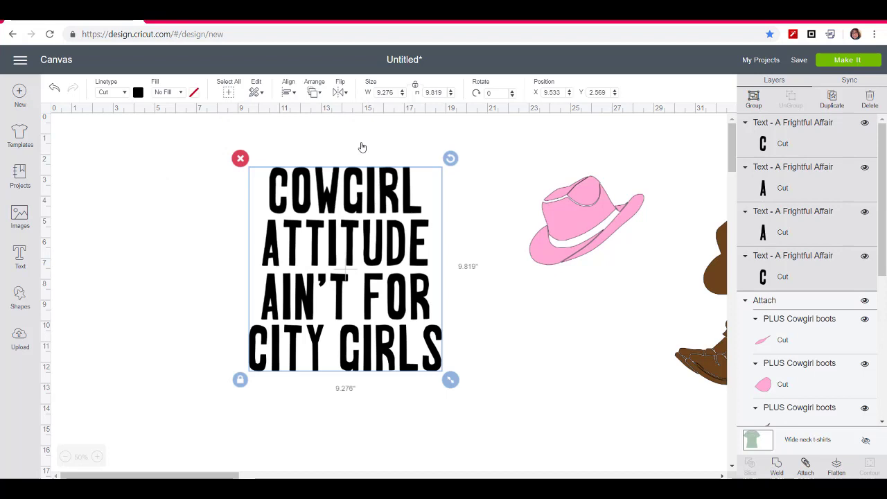
{"action": "left_click", "coordinate": [513, 426]}
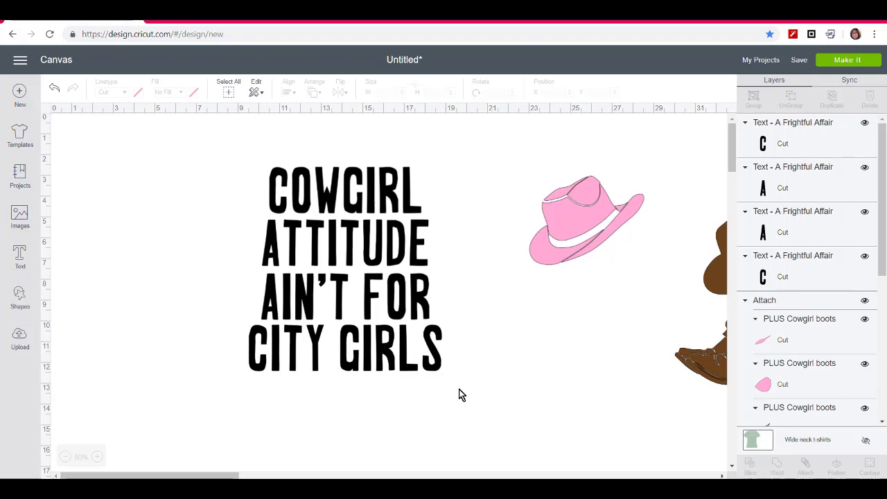
Step: Group the four slogan lines, then preview their layout on the black cutting mat and return to the canvas
{"action": "left_click_drag", "start_coordinate": [469, 388], "coordinate": [217, 143]}
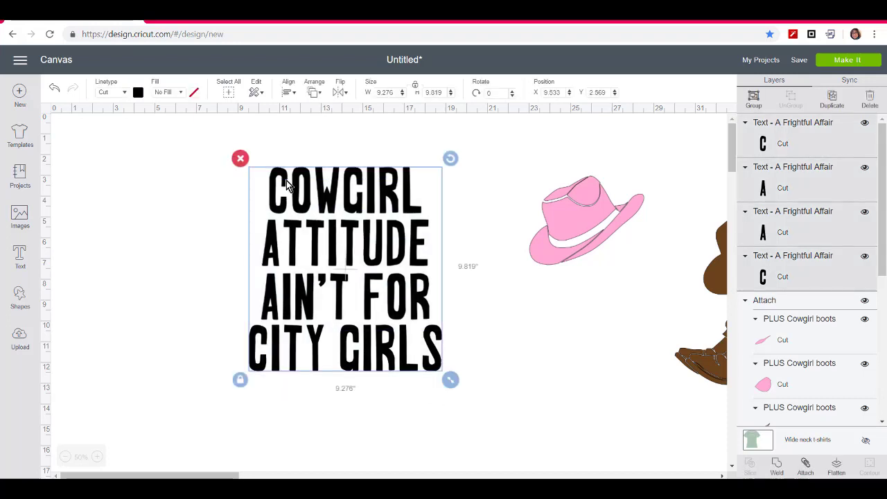
{"action": "right_click", "coordinate": [350, 237]}
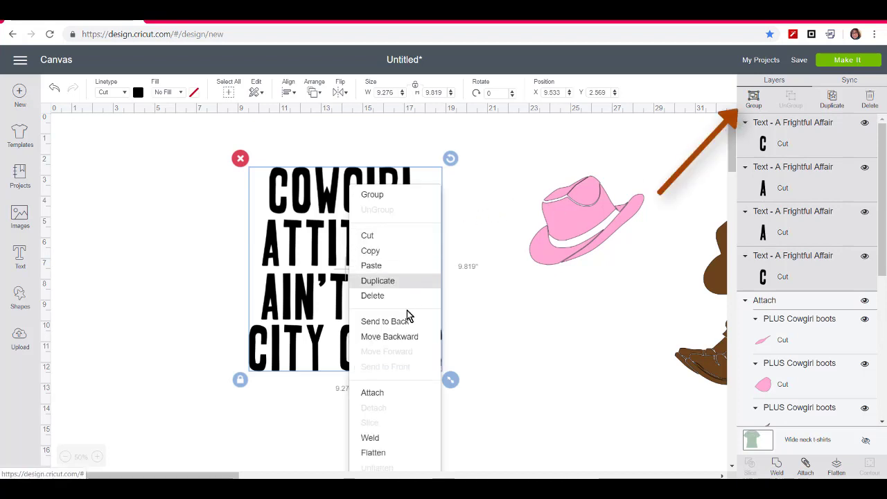
{"action": "left_click", "coordinate": [753, 101]}
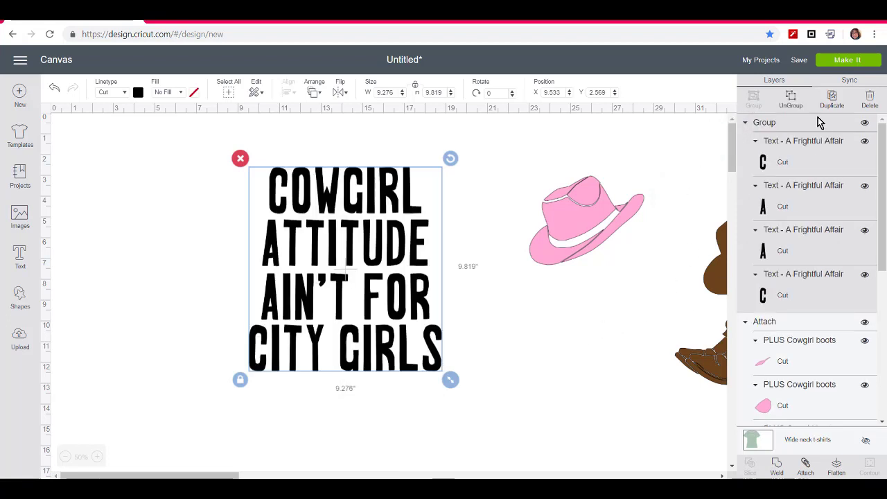
{"action": "left_click", "coordinate": [843, 63]}
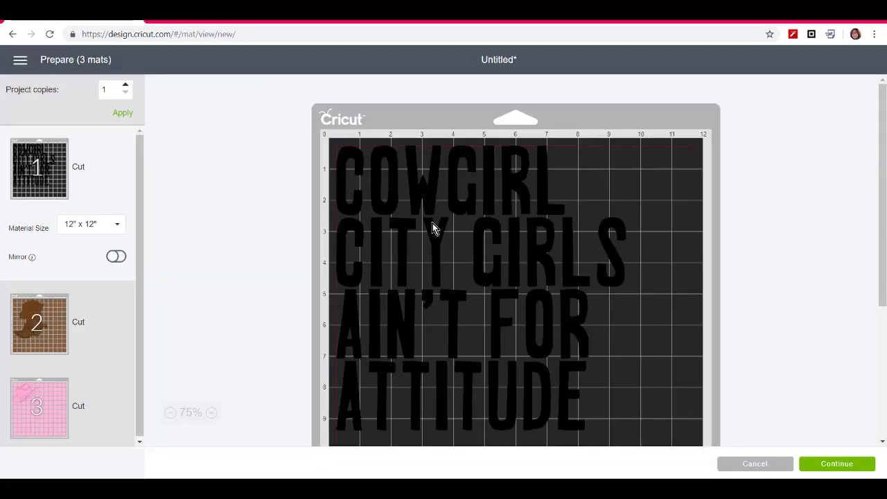
{"action": "left_click", "coordinate": [755, 463]}
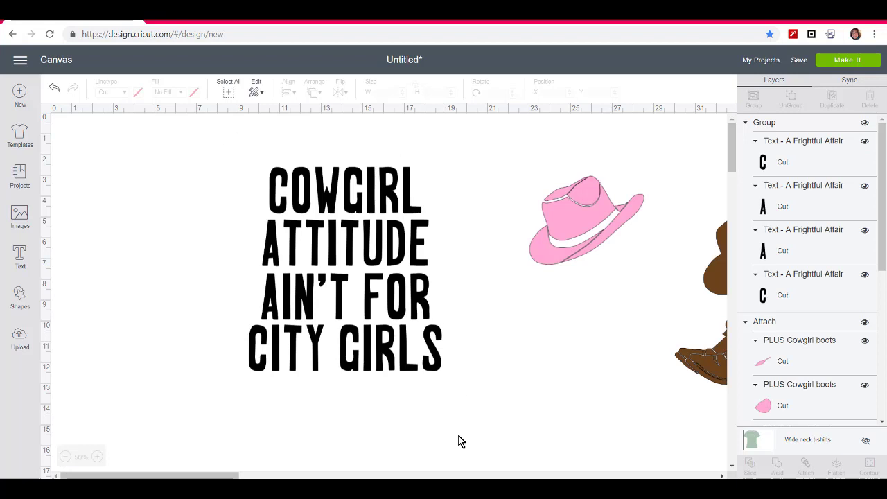
Step: Move the grouped slogan to about X 9.28, Y 3.04 and attach it so its lines keep their arrangement for cutting
{"action": "left_click_drag", "start_coordinate": [396, 285], "coordinate": [421, 267]}
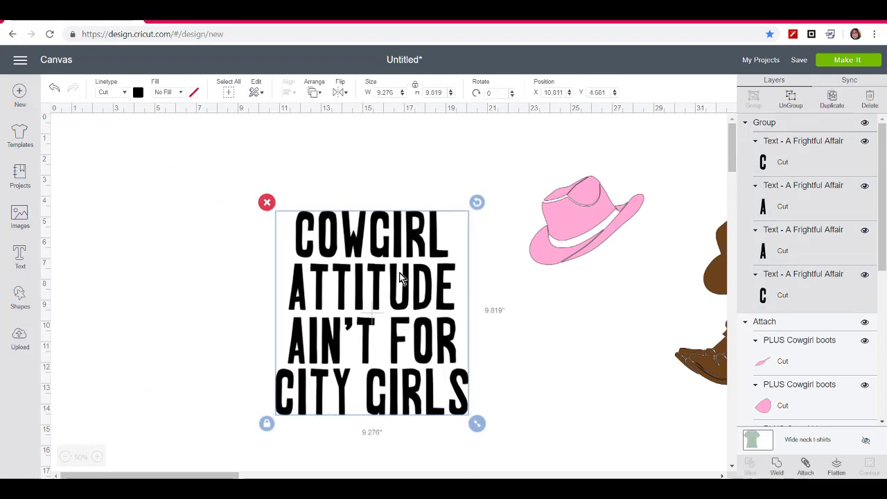
{"action": "left_click_drag", "start_coordinate": [347, 254], "coordinate": [351, 221]}
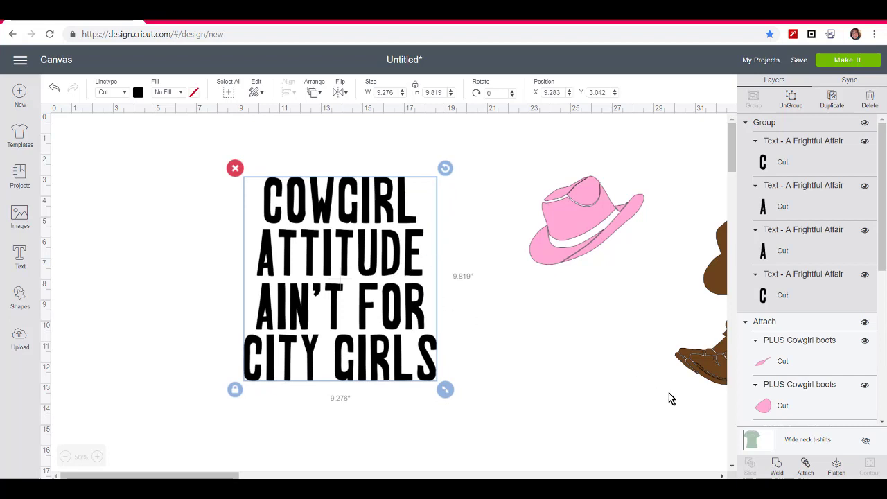
{"action": "left_click", "coordinate": [806, 469]}
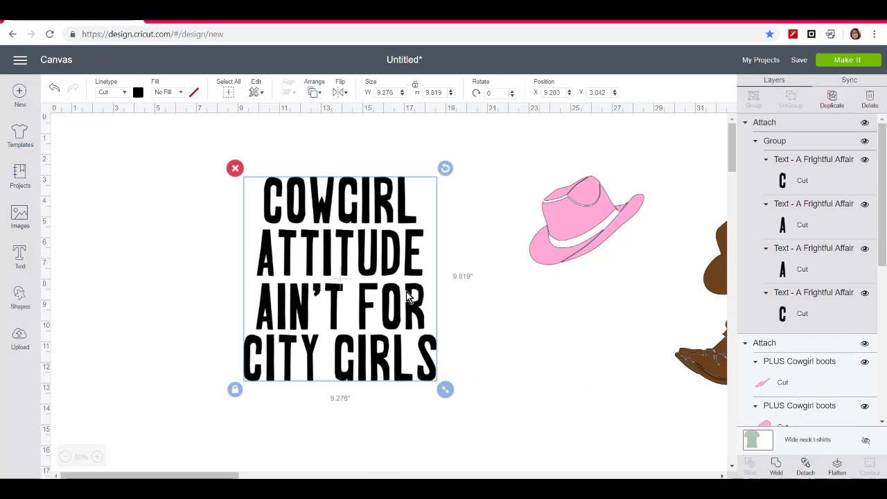
Step: Examine the black slogan, brown boot and pink hat mats in the cut preview, and return to the canvas
{"action": "left_click", "coordinate": [847, 61]}
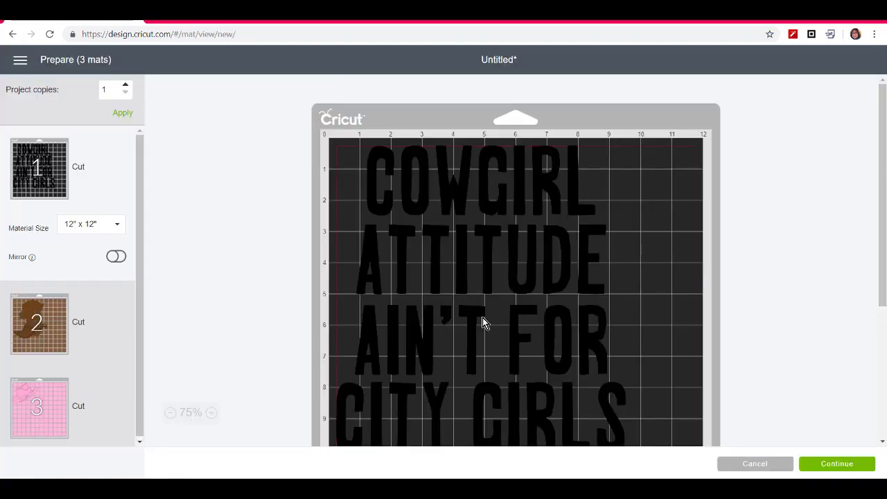
{"action": "scroll", "coordinate": [641, 280], "scroll_direction": "down", "scroll_amount": 3}
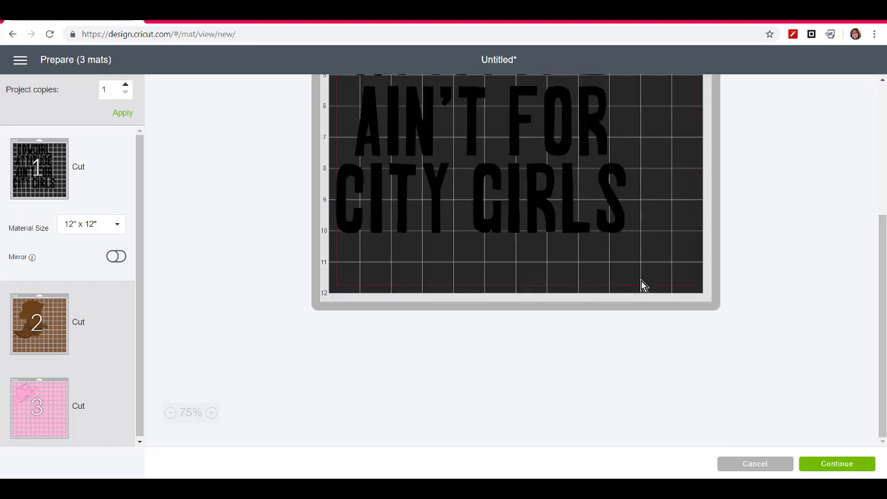
{"action": "left_click", "coordinate": [30, 336]}
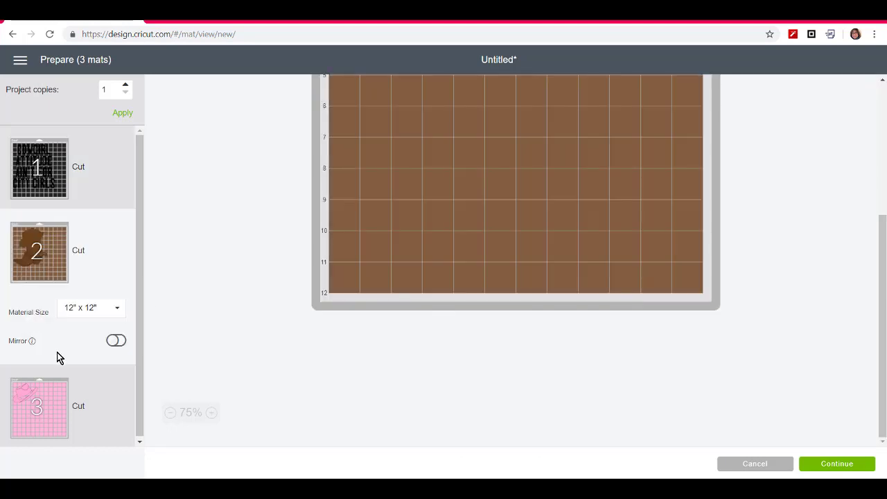
{"action": "scroll", "coordinate": [497, 341], "scroll_direction": "up", "scroll_amount": 3}
{"action": "scroll", "coordinate": [498, 341], "scroll_direction": "down", "scroll_amount": 3}
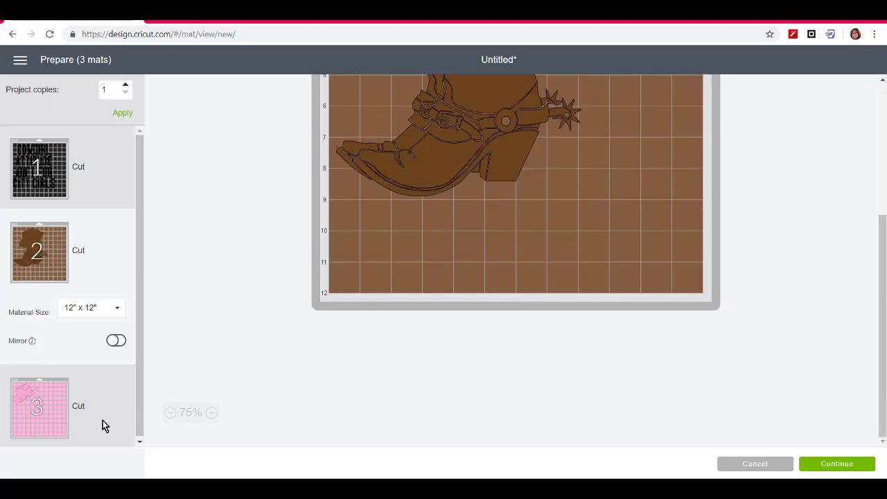
{"action": "left_click", "coordinate": [48, 413]}
{"action": "scroll", "coordinate": [397, 394], "scroll_direction": "up", "scroll_amount": 3}
{"action": "scroll", "coordinate": [398, 394], "scroll_direction": "down", "scroll_amount": 3}
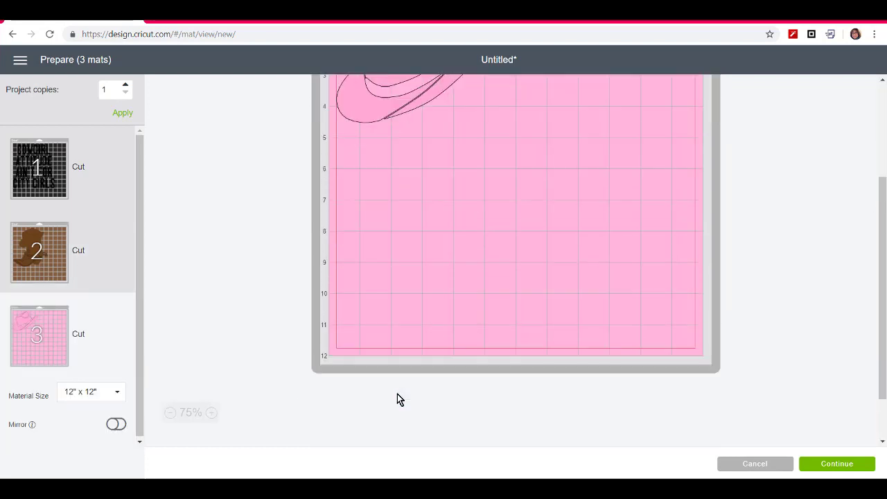
{"action": "scroll", "coordinate": [397, 399], "scroll_direction": "up", "scroll_amount": 3}
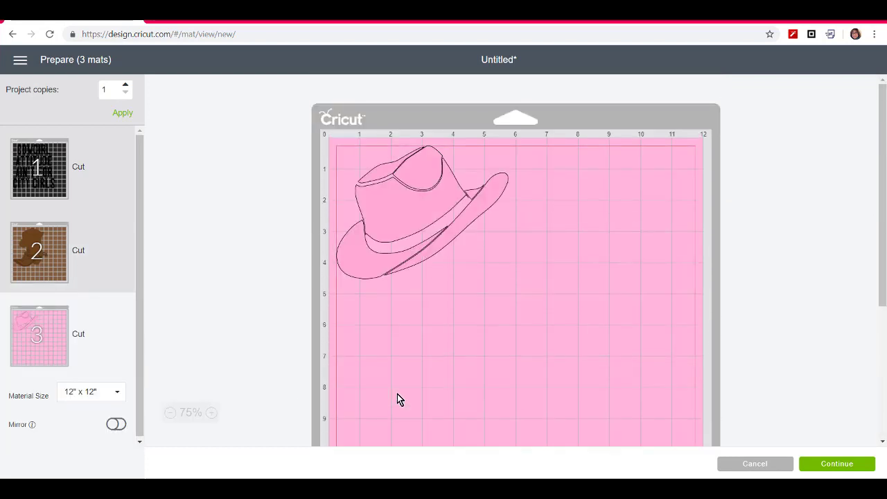
{"action": "left_click", "coordinate": [756, 464]}
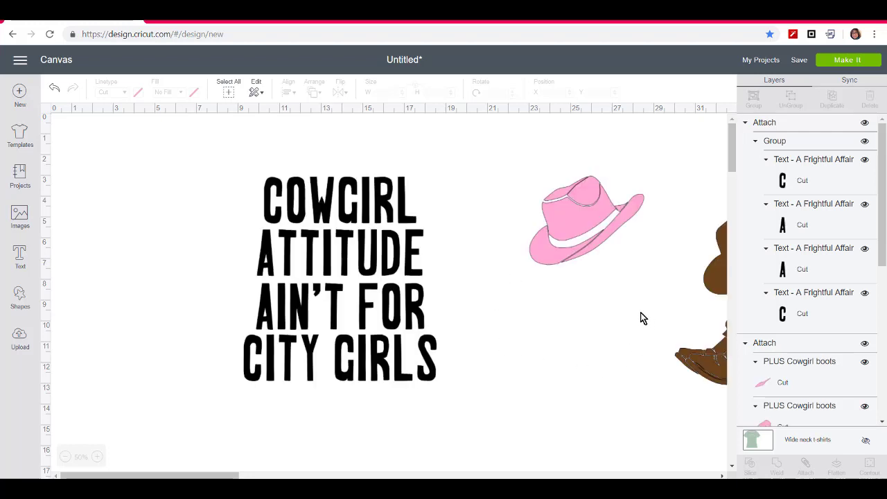
Step: Scale the attached slogan down proportionally to about 6.15 by 6.51 inches and deselect it
{"action": "left_click", "coordinate": [422, 361]}
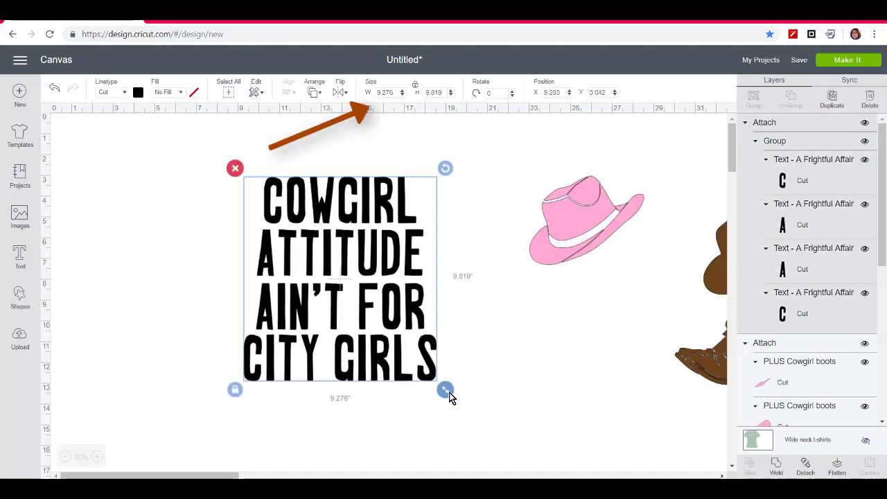
{"action": "left_click_drag", "start_coordinate": [445, 391], "coordinate": [366, 294]}
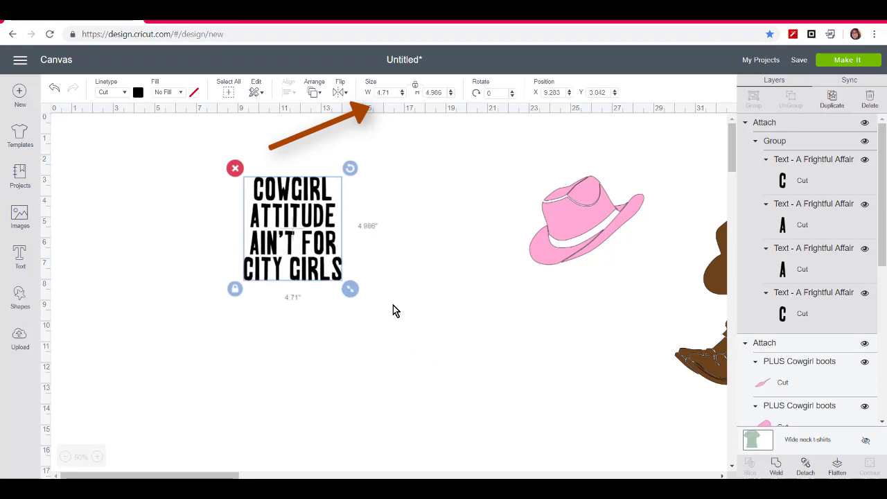
{"action": "left_click_drag", "start_coordinate": [352, 290], "coordinate": [380, 325]}
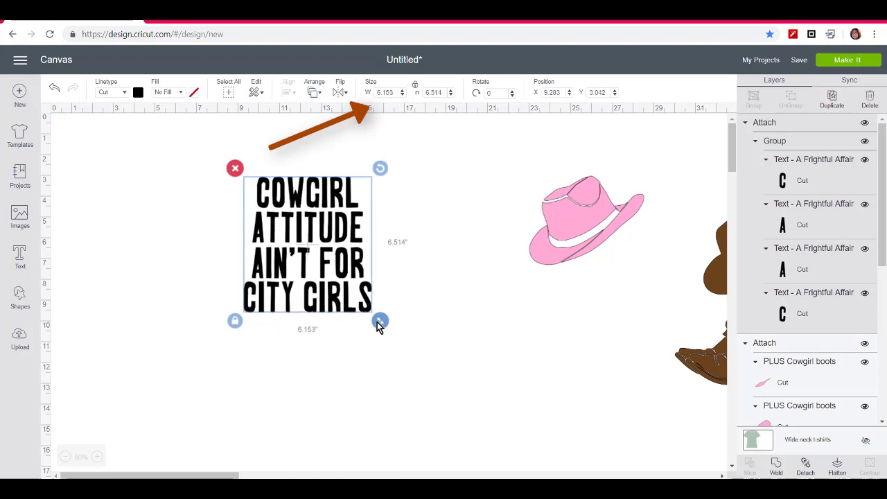
{"action": "left_click", "coordinate": [479, 357]}
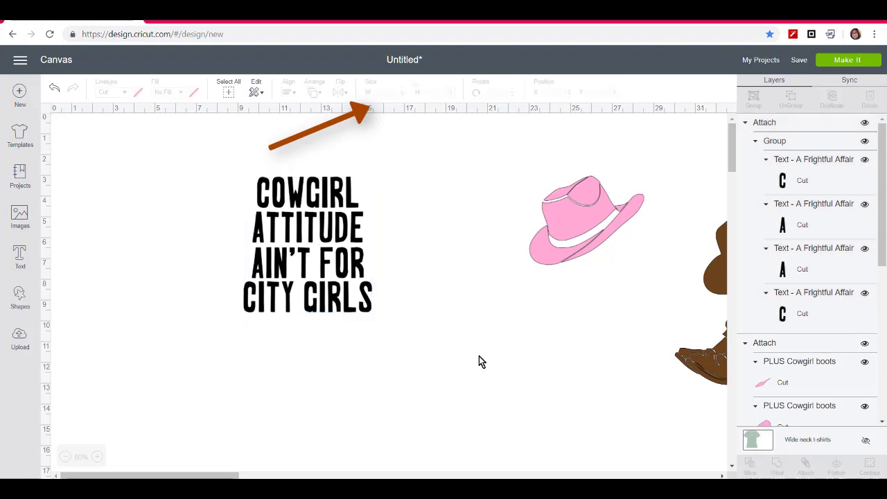